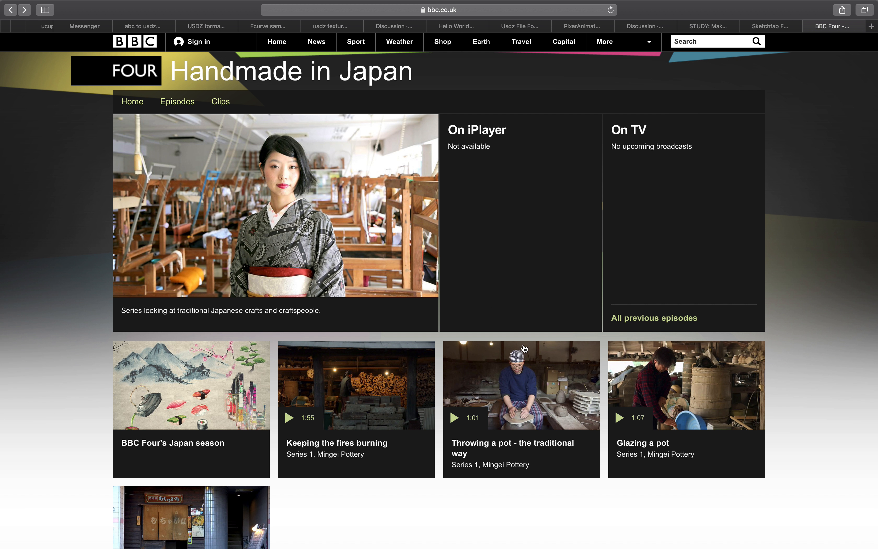
Step: Look over the Handmade in Japan page and preview the desktop screenshot of the red and yellow pot drawing
{"action": "scroll", "coordinate": [519, 345], "scroll_direction": "down", "scroll_amount": 1}
{"action": "scroll", "coordinate": [519, 344], "scroll_direction": "down", "scroll_amount": 1}
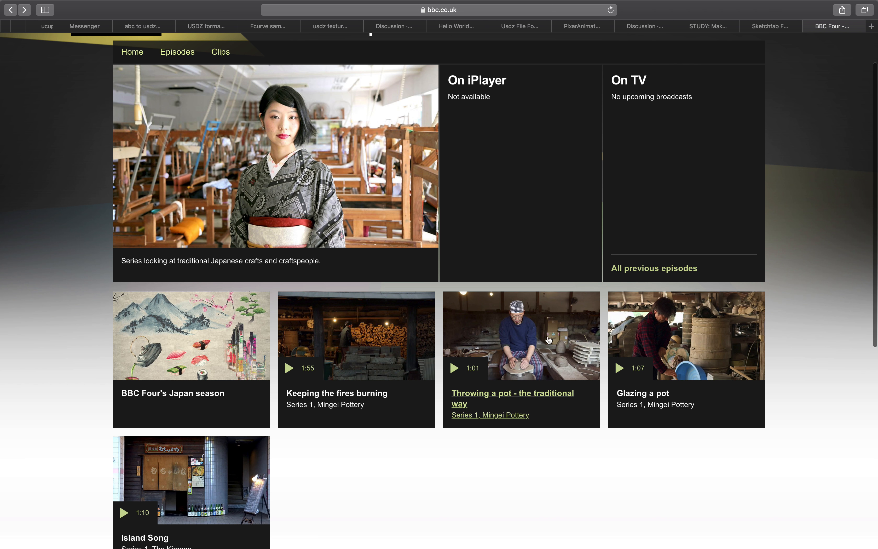
{"action": "key", "text": "ctrl+Left"}
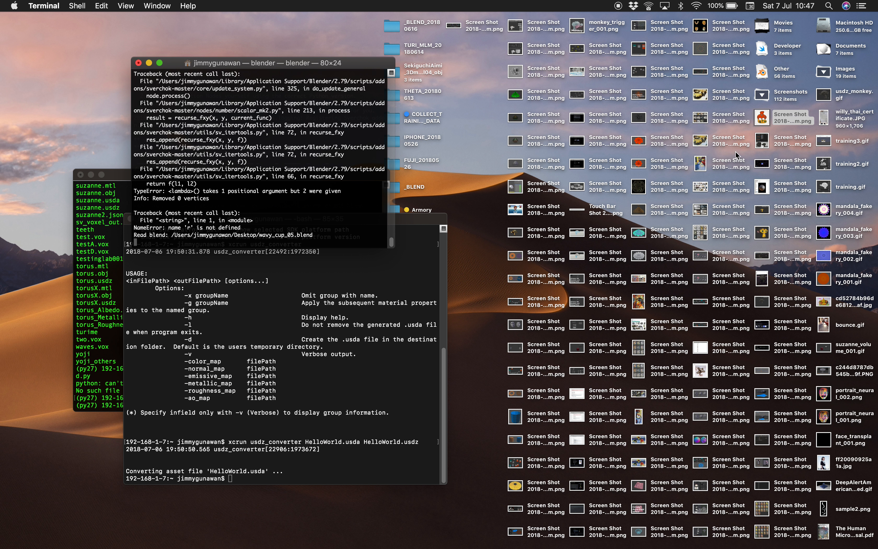
{"action": "left_click", "coordinate": [761, 140]}
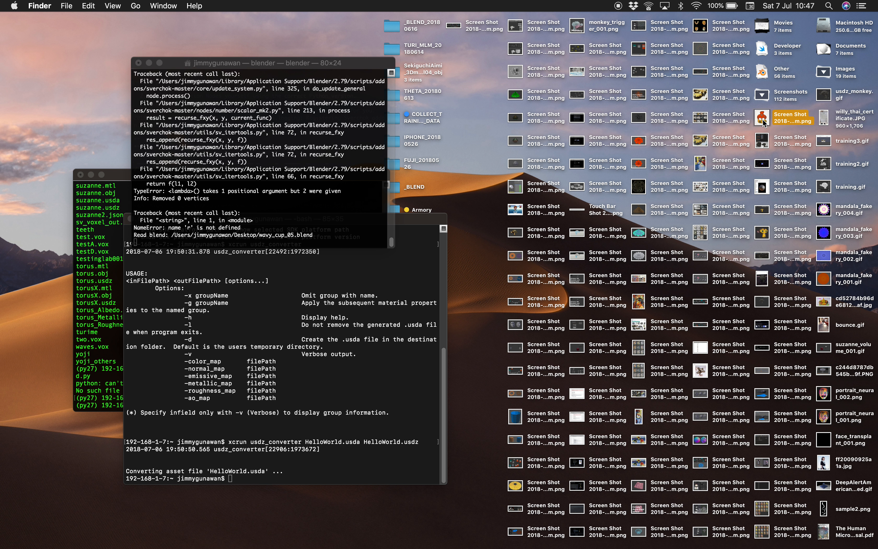
{"action": "key", "text": "space"}
{"action": "left_click_drag", "start_coordinate": [449, 127], "coordinate": [324, 107]}
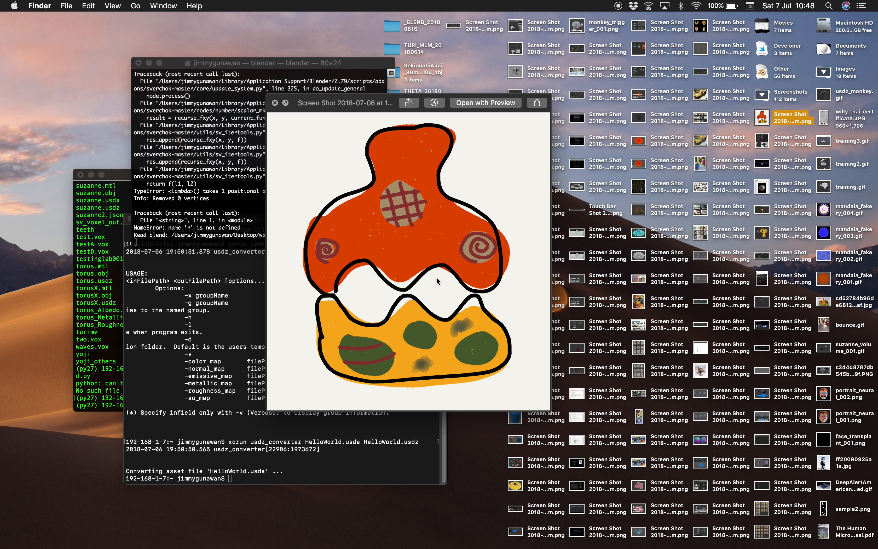
Step: Switch to Blender, delete all four stacked baked meshes and hide the 3D view's properties sidebar
{"action": "key", "text": "ctrl+Right"}
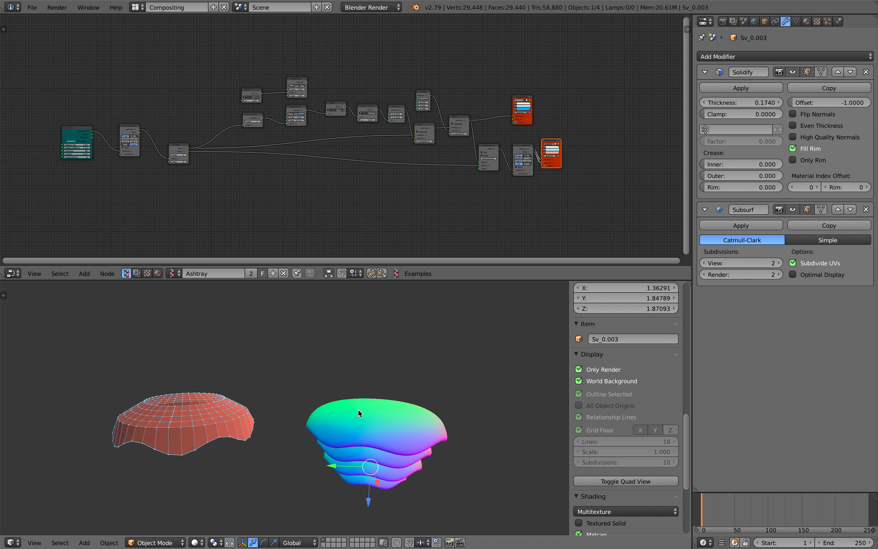
{"action": "middle_click_drag", "start_coordinate": [358, 421], "coordinate": [364, 467]}
{"action": "middle_click_drag", "start_coordinate": [364, 358], "coordinate": [392, 418]}
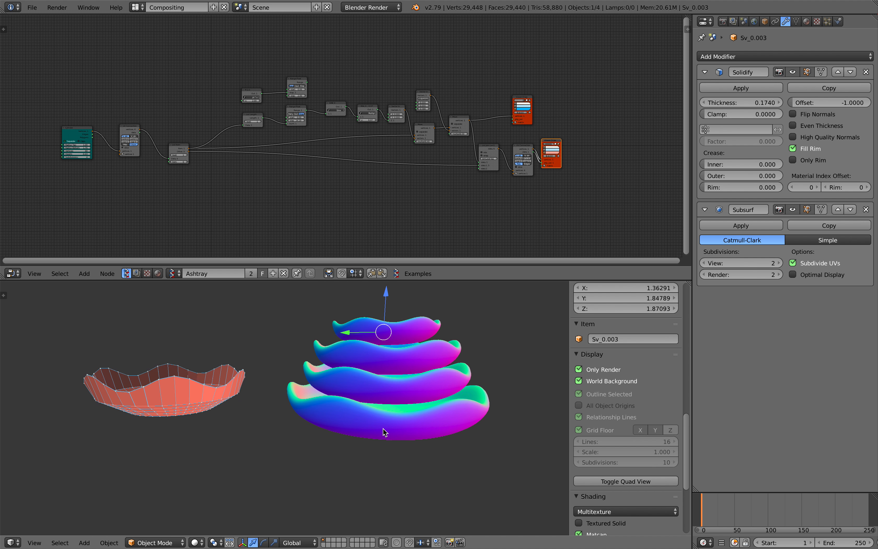
{"action": "left_click_drag", "start_coordinate": [359, 312], "coordinate": [445, 477]}
{"action": "key", "text": "x"}
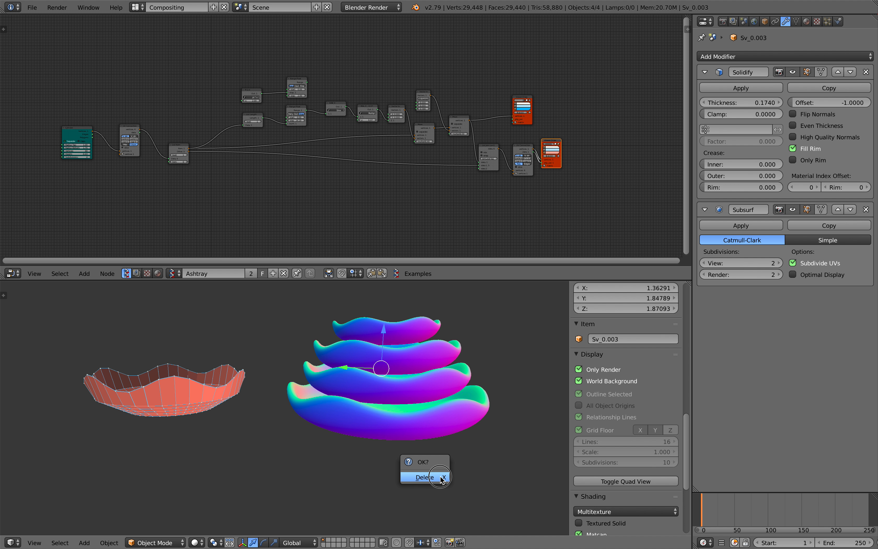
{"action": "left_click", "coordinate": [445, 478]}
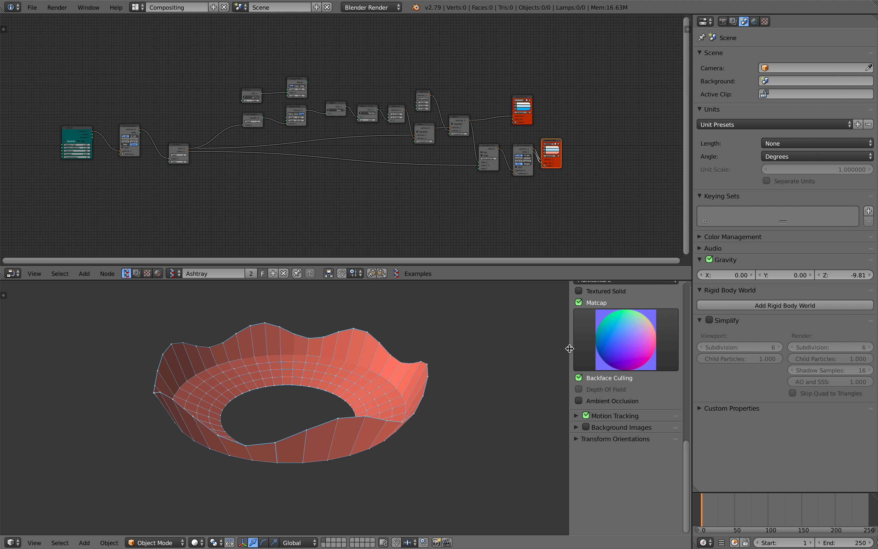
{"action": "key", "text": "n"}
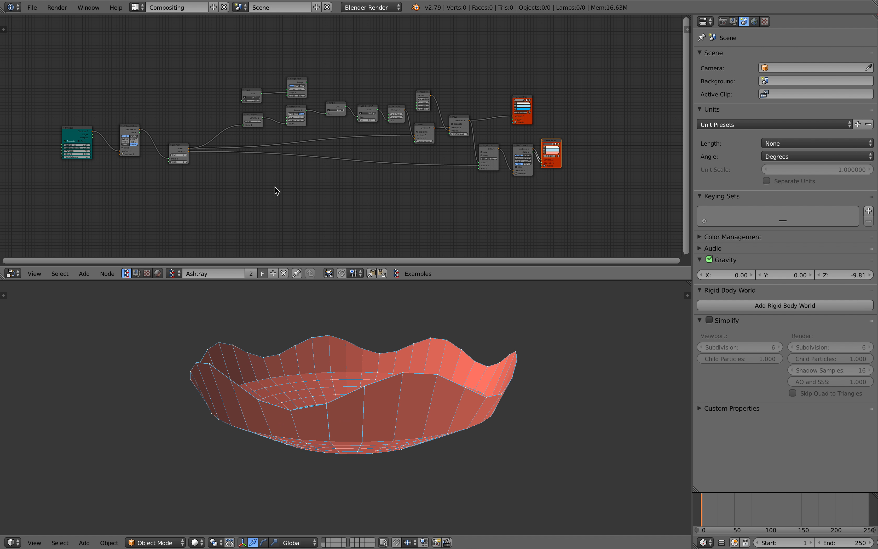
Step: Reposition the Cylinder, UV Connection, List Item and upper Viewer Draw nodes, and toggle the lower Viewer Draw's display off and on
{"action": "scroll", "coordinate": [229, 152], "scroll_direction": "up", "scroll_amount": 1}
{"action": "middle_click_drag", "start_coordinate": [228, 155], "coordinate": [274, 158]}
{"action": "left_click_drag", "start_coordinate": [106, 129], "coordinate": [136, 112]}
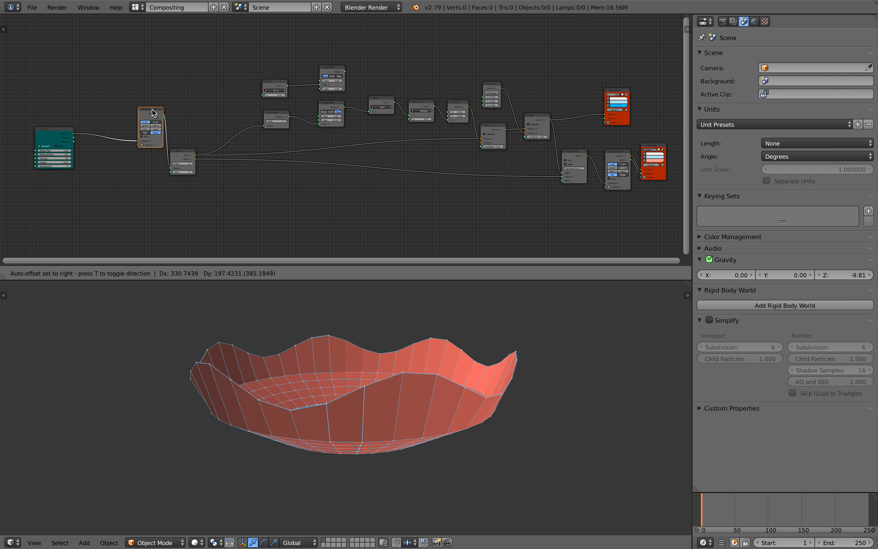
{"action": "left_click_drag", "start_coordinate": [189, 156], "coordinate": [225, 137]}
{"action": "left_click_drag", "start_coordinate": [70, 130], "coordinate": [112, 133]}
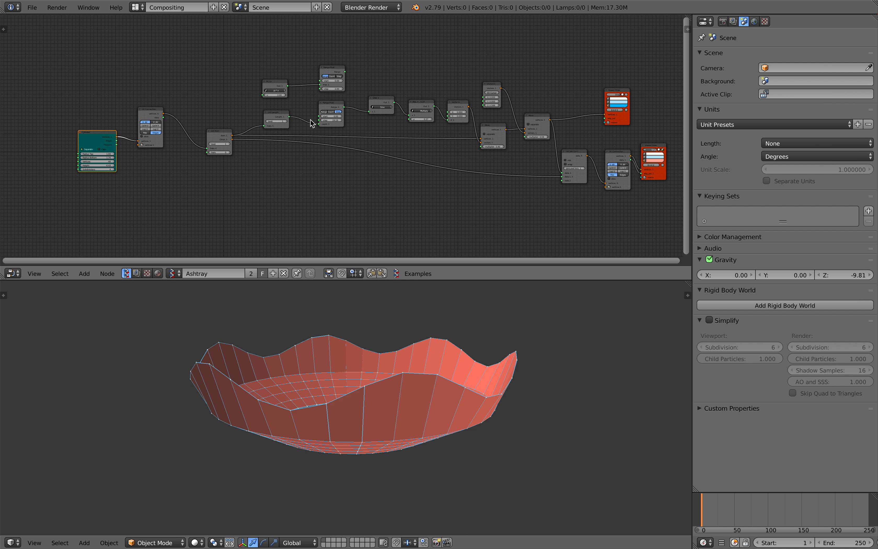
{"action": "middle_click_drag", "start_coordinate": [605, 107], "coordinate": [527, 116]}
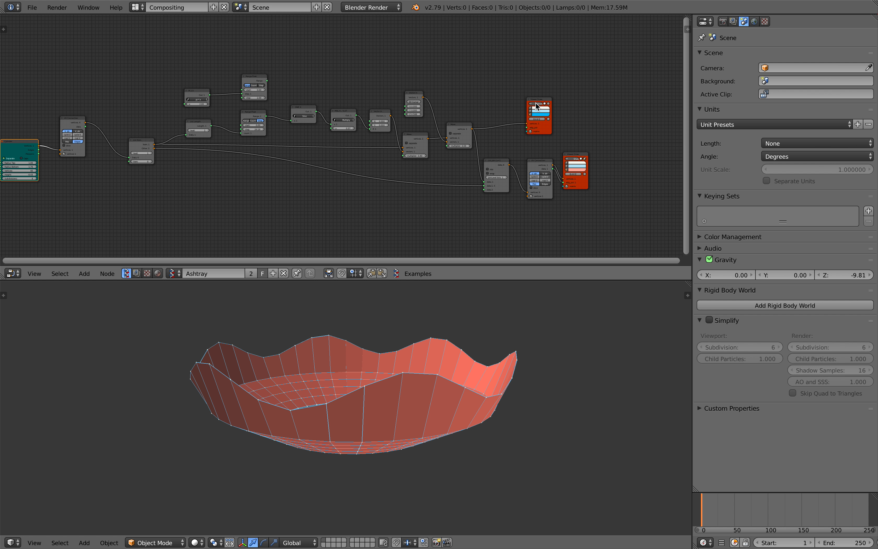
{"action": "left_click_drag", "start_coordinate": [542, 93], "coordinate": [546, 79]}
{"action": "left_click", "coordinate": [566, 159]}
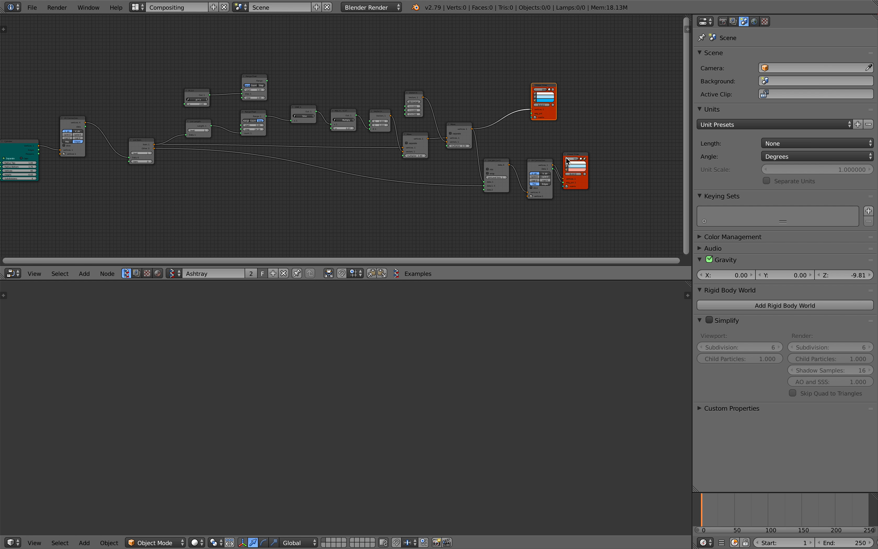
{"action": "left_click", "coordinate": [567, 159]}
Step: Set both Radius Top and Radius Bottom of the Cylinder node to 1
{"action": "scroll", "coordinate": [186, 186], "scroll_direction": "up", "scroll_amount": 2}
{"action": "middle_click_drag", "start_coordinate": [194, 147], "coordinate": [330, 159]}
{"action": "scroll", "coordinate": [305, 153], "scroll_direction": "up", "scroll_amount": 5}
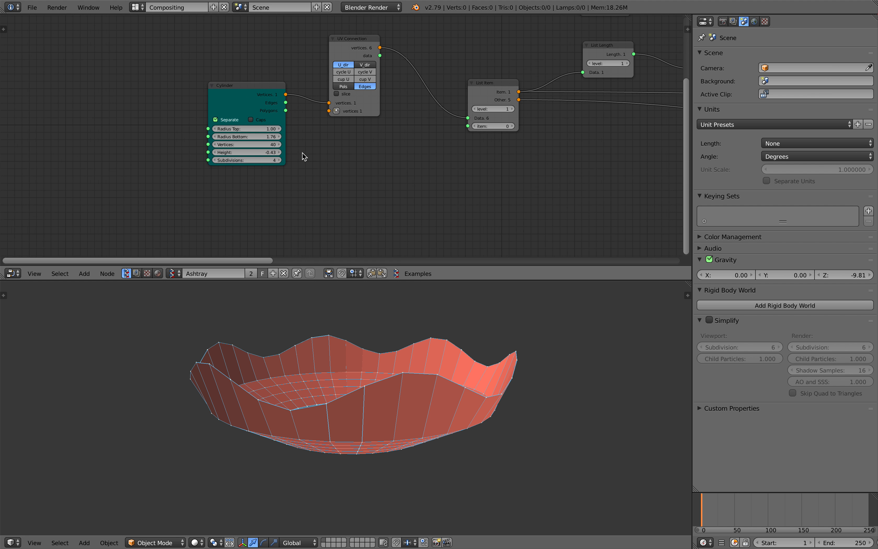
{"action": "mouse_move", "coordinate": [250, 127]}
{"action": "left_mouse_down"}
{"action": "mouse_move", "coordinate": [286, 128]}
{"action": "mouse_move", "coordinate": [254, 128]}
{"action": "mouse_move", "coordinate": [272, 137]}
{"action": "mouse_move", "coordinate": [246, 137]}
{"action": "left_mouse_up"}
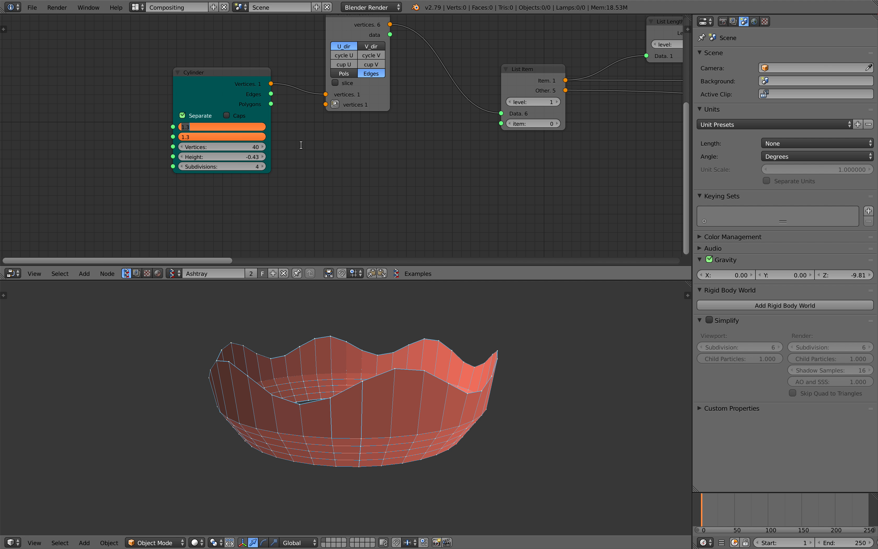
{"action": "type", "text": "1"}
{"action": "key", "text": "Return"}
Step: Set the Cylinder node's height to -0.37 and its subdivisions to 0, and inspect the wavy cup from several angles
{"action": "middle_click_drag", "start_coordinate": [368, 363], "coordinate": [272, 196]}
{"action": "scroll", "coordinate": [396, 353], "scroll_direction": "up", "scroll_amount": 2}
{"action": "scroll", "coordinate": [367, 353], "scroll_direction": "down", "scroll_amount": 3}
{"action": "scroll", "coordinate": [386, 373], "scroll_direction": "up", "scroll_amount": 2}
{"action": "scroll", "coordinate": [270, 171], "scroll_direction": "up", "scroll_amount": 1}
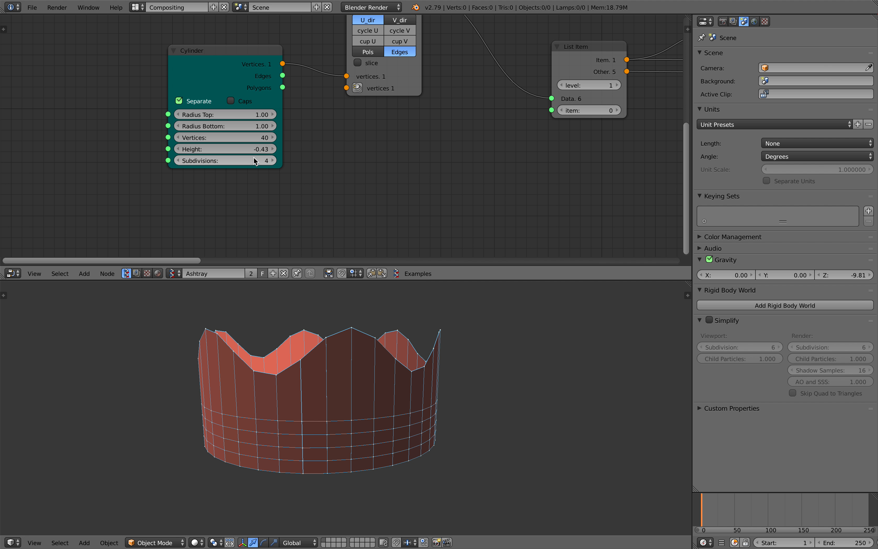
{"action": "mouse_move", "coordinate": [254, 149]}
{"action": "left_mouse_down"}
{"action": "mouse_move", "coordinate": [276, 149]}
{"action": "mouse_move", "coordinate": [251, 149]}
{"action": "left_mouse_up"}
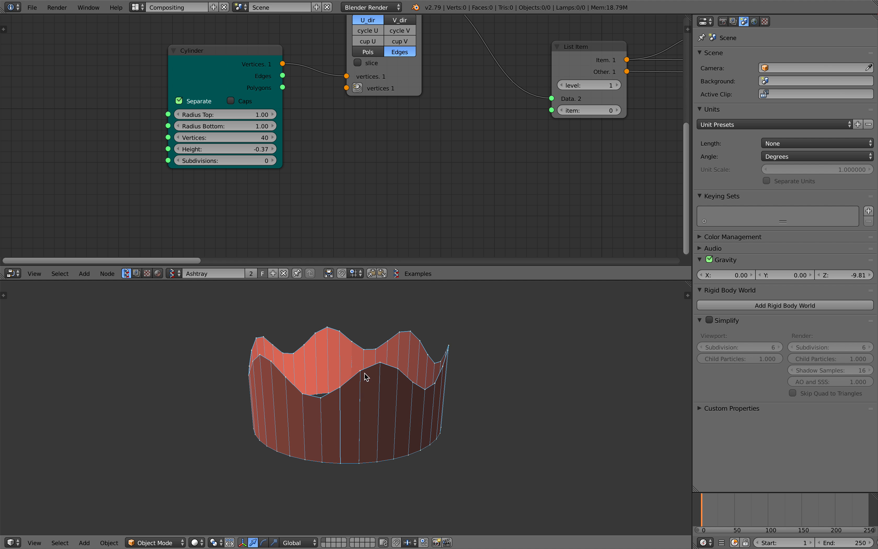
{"action": "middle_click_drag", "start_coordinate": [364, 360], "coordinate": [337, 392]}
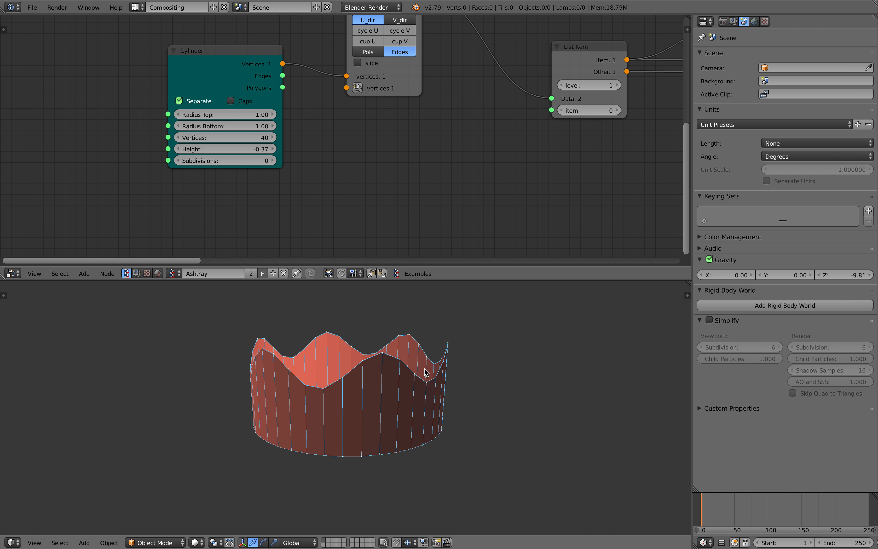
{"action": "middle_click_drag", "start_coordinate": [424, 369], "coordinate": [349, 374]}
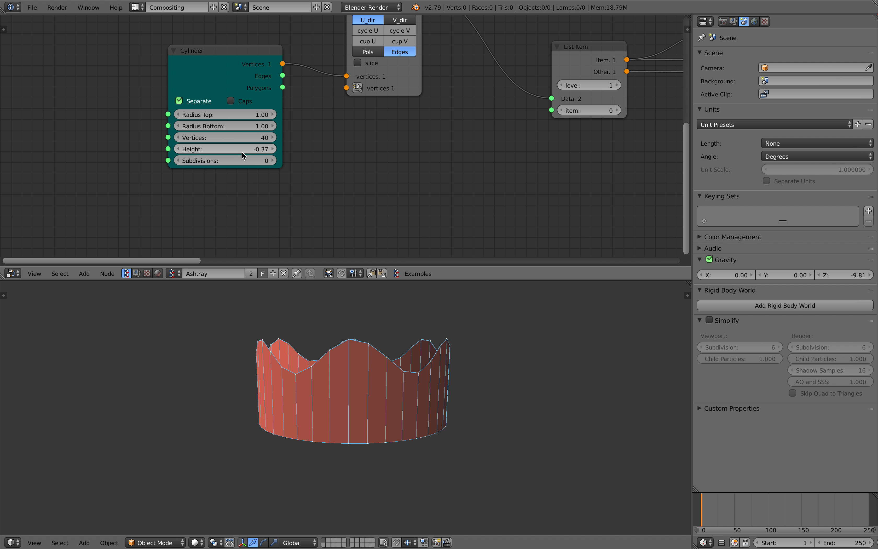
Step: Set the Cylinder's height to -0.54 with 6 subdivisions, and reposition the Cylinder and UV Connection nodes
{"action": "mouse_move", "coordinate": [243, 160]}
{"action": "left_mouse_down"}
{"action": "mouse_move", "coordinate": [269, 162]}
{"action": "mouse_move", "coordinate": [212, 148]}
{"action": "mouse_move", "coordinate": [320, 153]}
{"action": "mouse_move", "coordinate": [228, 153]}
{"action": "left_mouse_up"}
{"action": "scroll", "coordinate": [237, 161], "scroll_direction": "up", "scroll_amount": 1}
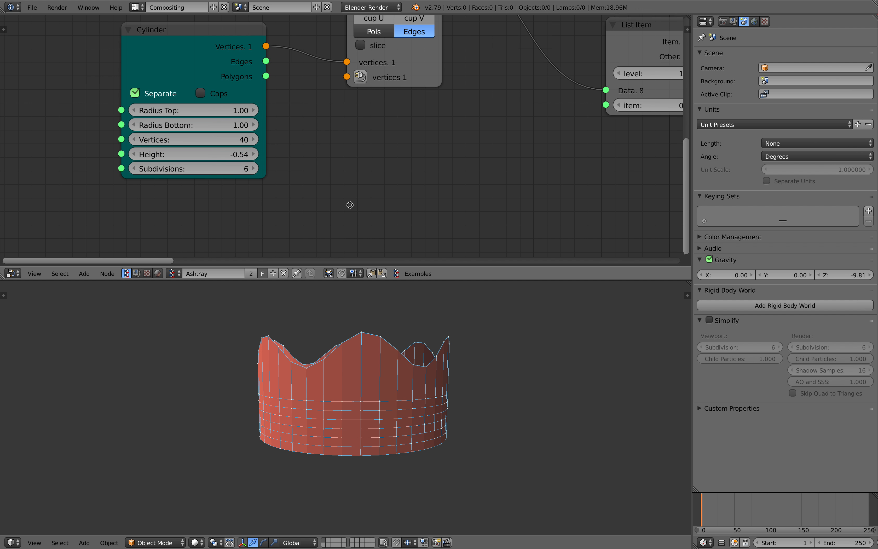
{"action": "scroll", "coordinate": [337, 194], "scroll_direction": "down", "scroll_amount": 2}
{"action": "middle_click_drag", "start_coordinate": [337, 195], "coordinate": [264, 276]}
{"action": "left_click_drag", "start_coordinate": [154, 157], "coordinate": [144, 141]}
{"action": "scroll", "coordinate": [188, 145], "scroll_direction": "down", "scroll_amount": 3}
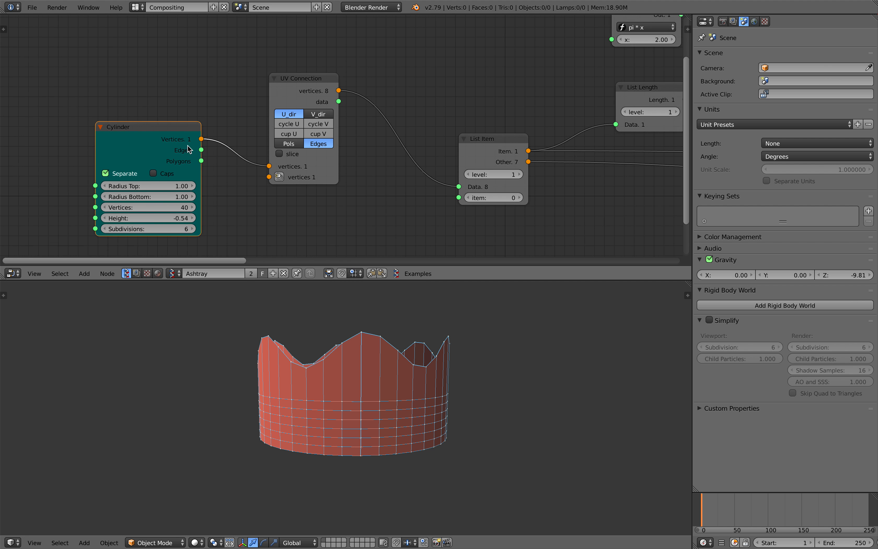
{"action": "middle_click_drag", "start_coordinate": [188, 145], "coordinate": [152, 141]}
{"action": "left_click_drag", "start_coordinate": [272, 84], "coordinate": [261, 83]}
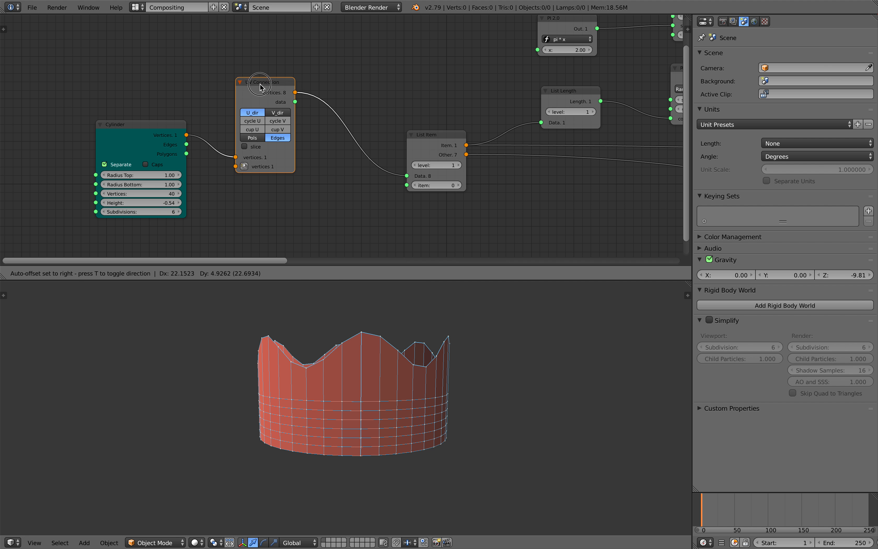
{"action": "middle_click_drag", "start_coordinate": [221, 77], "coordinate": [207, 73]}
{"action": "scroll", "coordinate": [226, 122], "scroll_direction": "up", "scroll_amount": 1}
Step: Inspect the cup's horizontal edge loops and reduce the Cylinder node's subdivisions to 0
{"action": "mouse_move", "coordinate": [364, 409]}
{"action": "middle_mouse_down"}
{"action": "mouse_move", "coordinate": [361, 437]}
{"action": "mouse_move", "coordinate": [370, 399]}
{"action": "mouse_move", "coordinate": [355, 403]}
{"action": "middle_mouse_up"}
{"action": "scroll", "coordinate": [351, 403], "scroll_direction": "up", "scroll_amount": 1}
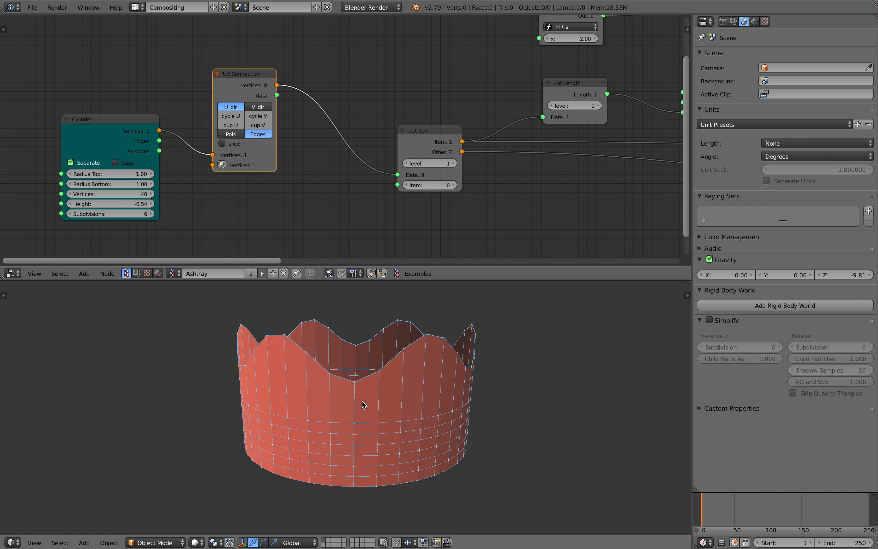
{"action": "middle_click_drag", "start_coordinate": [362, 401], "coordinate": [362, 400]}
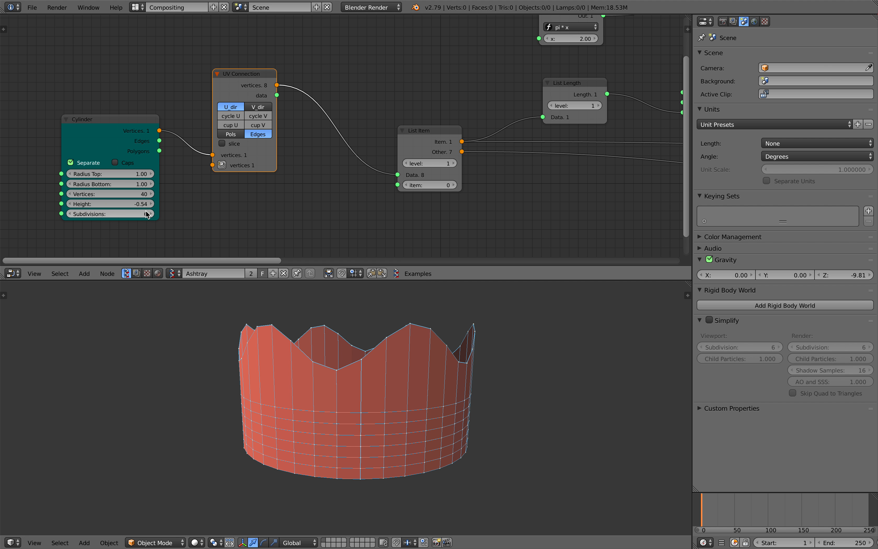
{"action": "left_click_drag", "start_coordinate": [118, 214], "coordinate": [91, 214]}
{"action": "middle_click_drag", "start_coordinate": [330, 405], "coordinate": [265, 391]}
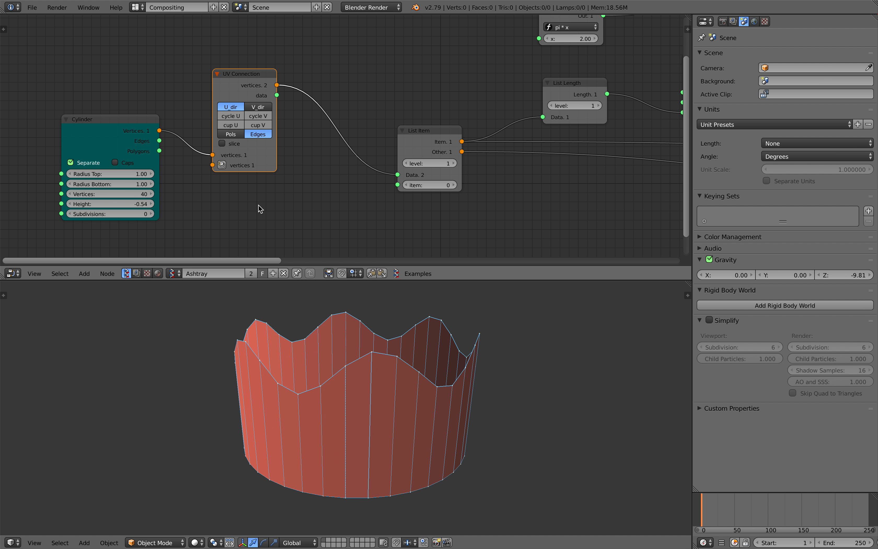
Step: Tidy the start of the node chain by moving the UV Connection, Cylinder and List Item nodes closer together
{"action": "left_click_drag", "start_coordinate": [235, 74], "coordinate": [253, 88]}
{"action": "left_click_drag", "start_coordinate": [125, 120], "coordinate": [143, 121]}
{"action": "left_click_drag", "start_coordinate": [258, 89], "coordinate": [275, 90]}
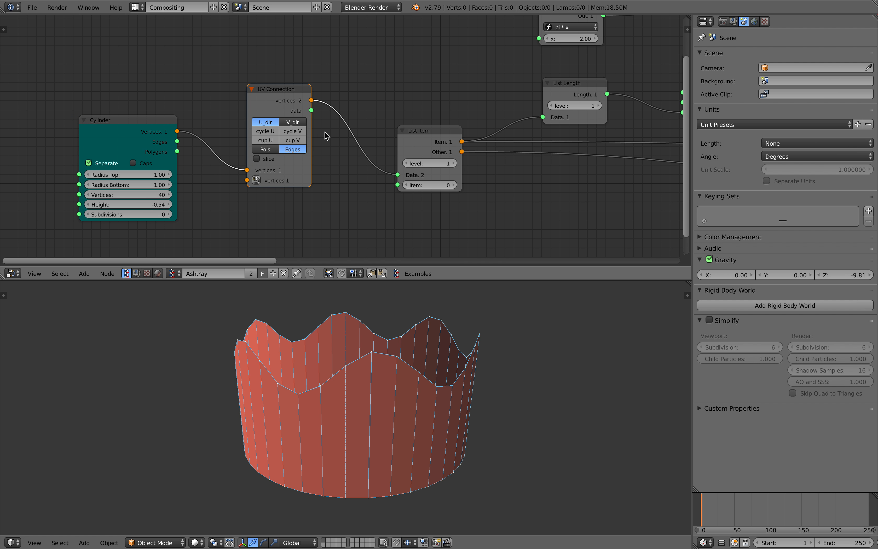
{"action": "middle_click_drag", "start_coordinate": [426, 134], "coordinate": [387, 136]}
{"action": "left_click_drag", "start_coordinate": [387, 137], "coordinate": [380, 127]}
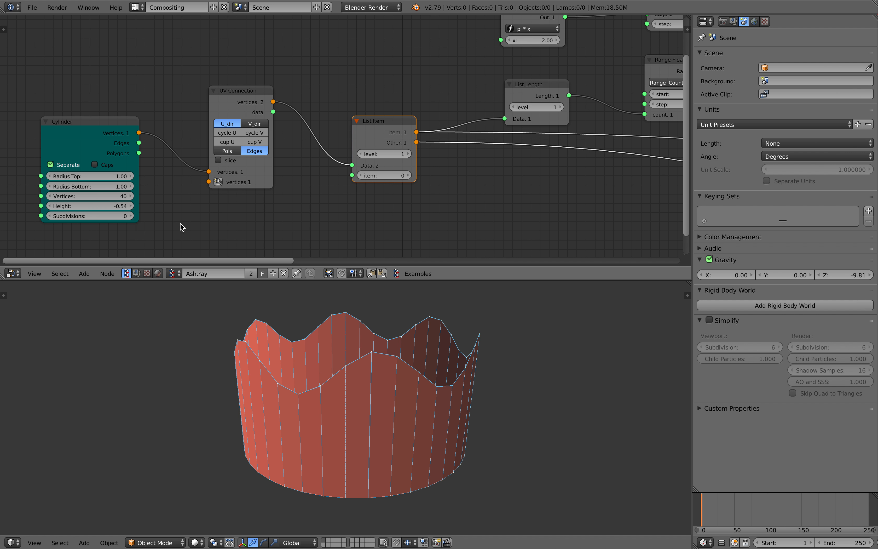
{"action": "left_click_drag", "start_coordinate": [105, 137], "coordinate": [118, 137]}
Step: Rearrange the List Length node, the pi * x node and both Range Float nodes into a tidier layout
{"action": "middle_click_drag", "start_coordinate": [423, 157], "coordinate": [277, 176]}
{"action": "left_click_drag", "start_coordinate": [384, 111], "coordinate": [344, 107]}
{"action": "scroll", "coordinate": [333, 127], "scroll_direction": "down", "scroll_amount": 1}
{"action": "middle_click_drag", "start_coordinate": [346, 115], "coordinate": [306, 161]}
{"action": "left_click_drag", "start_coordinate": [324, 83], "coordinate": [285, 74]}
{"action": "left_click_drag", "start_coordinate": [481, 47], "coordinate": [446, 32]}
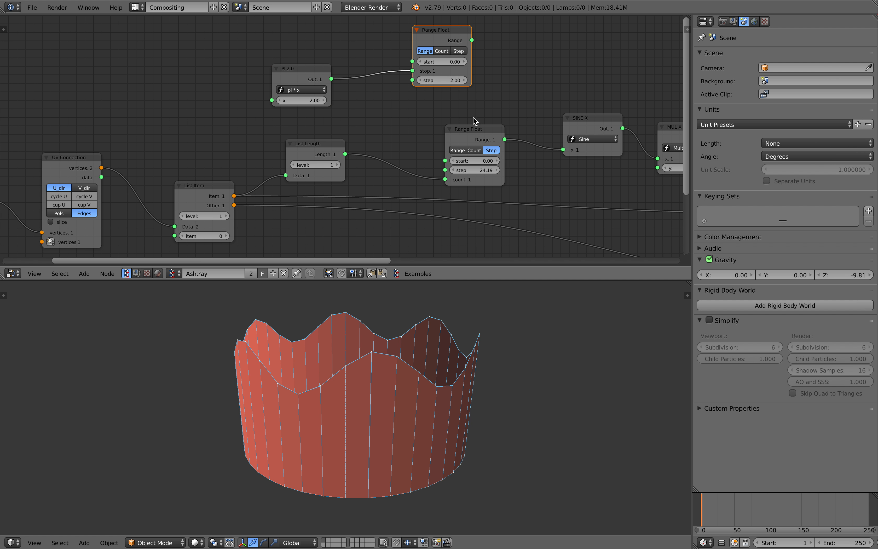
{"action": "left_click_drag", "start_coordinate": [471, 128], "coordinate": [451, 121]}
Step: Move the Sine node closer to its Range Float, and shift the upper Range Float and pi * x nodes upward
{"action": "middle_click_drag", "start_coordinate": [591, 119], "coordinate": [490, 118]}
{"action": "left_click_drag", "start_coordinate": [490, 118], "coordinate": [465, 118]}
{"action": "left_click_drag", "start_coordinate": [318, 31], "coordinate": [332, 18]}
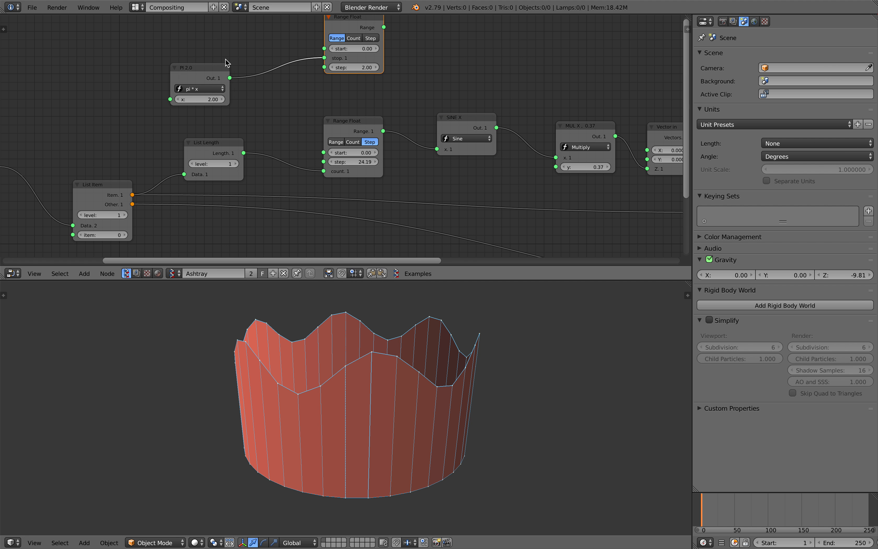
{"action": "left_click_drag", "start_coordinate": [214, 65], "coordinate": [263, 45]}
Step: Bring the Multiply node, its following Vector in node and the first Move node closer along the chain
{"action": "middle_click_drag", "start_coordinate": [427, 80], "coordinate": [313, 58]}
{"action": "left_click_drag", "start_coordinate": [473, 106], "coordinate": [450, 94]}
{"action": "left_click_drag", "start_coordinate": [548, 110], "coordinate": [514, 106]}
{"action": "middle_click_drag", "start_coordinate": [596, 126], "coordinate": [503, 115]}
{"action": "left_click_drag", "start_coordinate": [555, 145], "coordinate": [542, 140]}
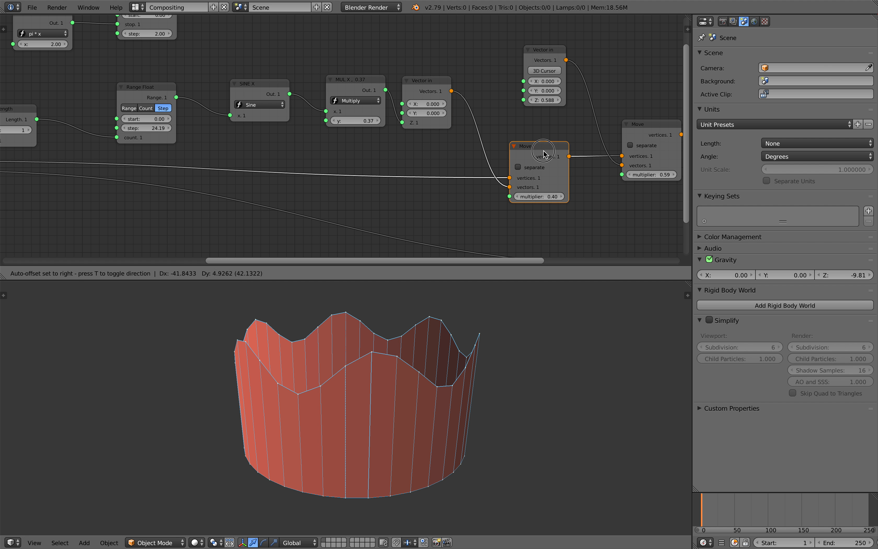
Step: Set the first Move node's multiplier to 0.59 and the second's to 0.63, and shift the second Move node up
{"action": "scroll", "coordinate": [542, 139], "scroll_direction": "down", "scroll_amount": 2}
{"action": "scroll", "coordinate": [544, 139], "scroll_direction": "up", "scroll_amount": 1}
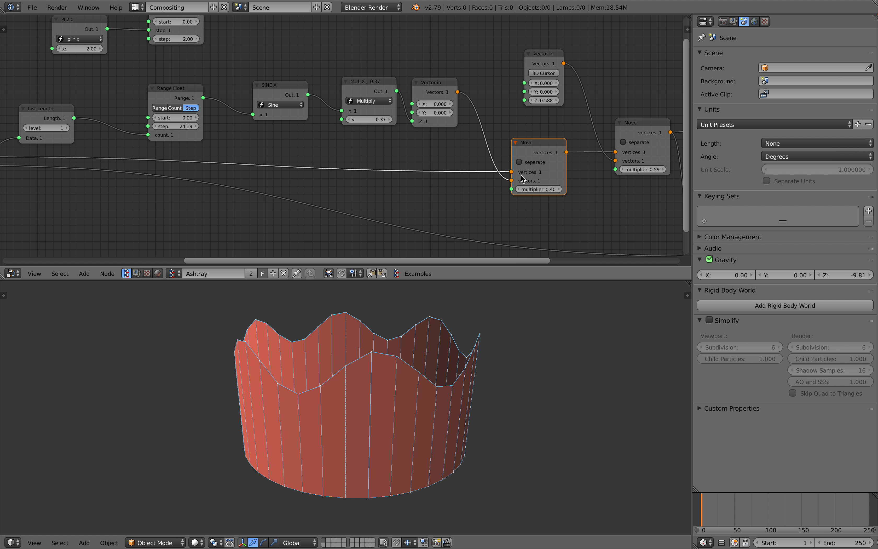
{"action": "left_click_drag", "start_coordinate": [539, 189], "coordinate": [552, 189]}
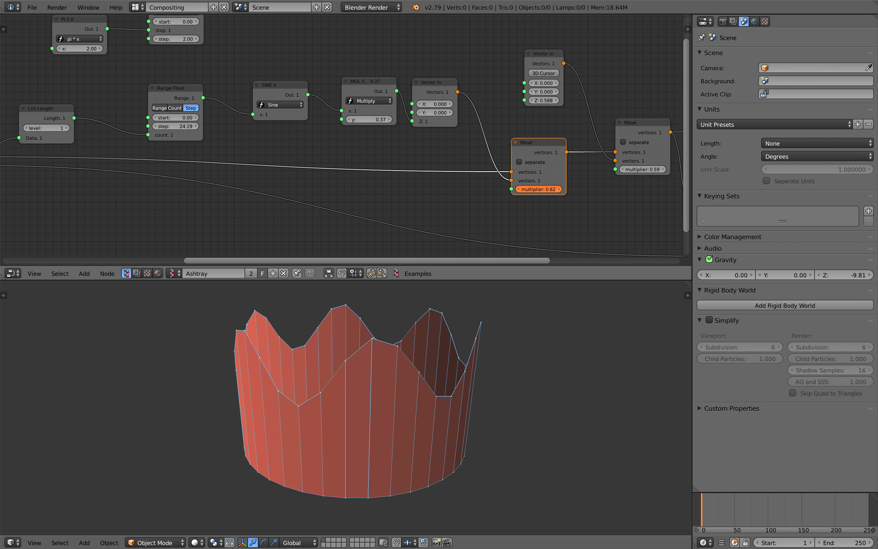
{"action": "middle_click_drag", "start_coordinate": [616, 180], "coordinate": [496, 172]}
{"action": "left_click_drag", "start_coordinate": [526, 161], "coordinate": [530, 161]}
{"action": "left_click_drag", "start_coordinate": [522, 114], "coordinate": [517, 103]}
Step: Tighten the spacing of the List Join, Sine, Multiply and adjoining Vector in nodes
{"action": "middle_click_drag", "start_coordinate": [546, 143], "coordinate": [436, 121]}
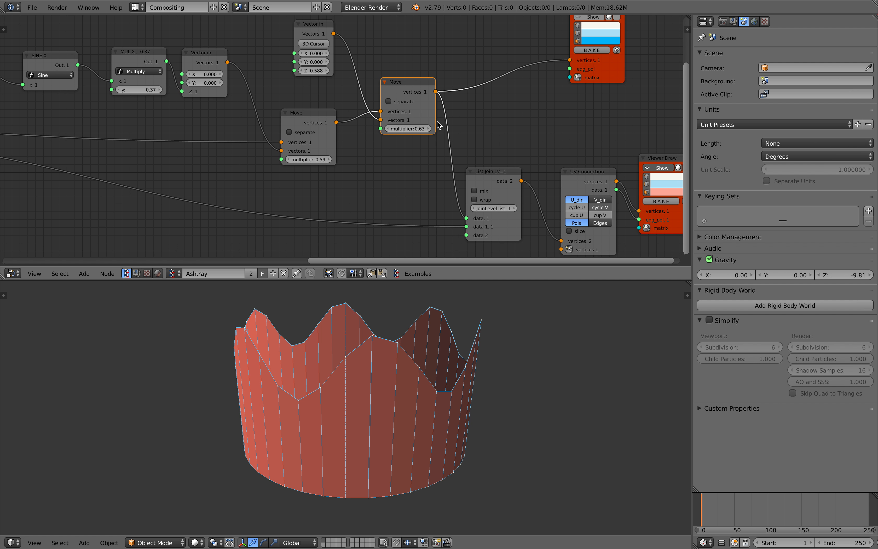
{"action": "left_click_drag", "start_coordinate": [486, 171], "coordinate": [477, 171]}
{"action": "middle_click_drag", "start_coordinate": [225, 119], "coordinate": [498, 173]}
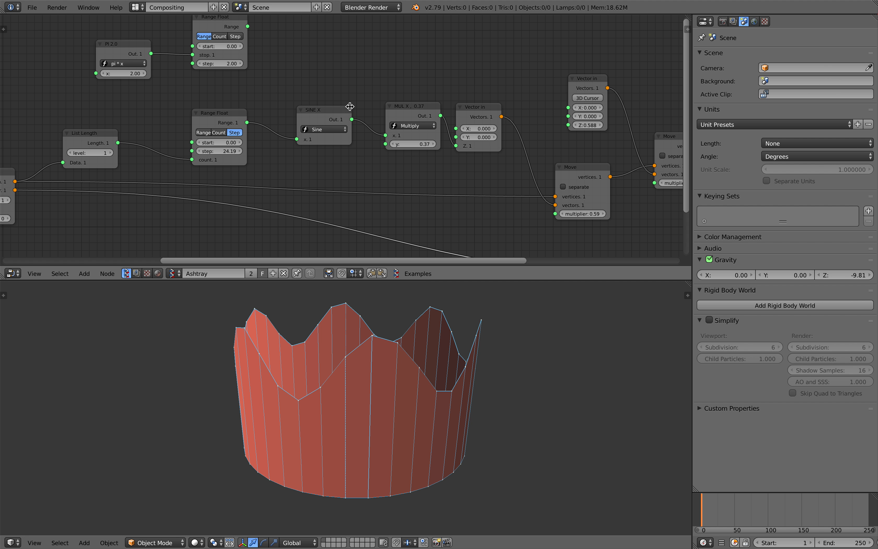
{"action": "left_click_drag", "start_coordinate": [340, 108], "coordinate": [332, 107]}
{"action": "left_click_drag", "start_coordinate": [428, 106], "coordinate": [415, 107]}
{"action": "left_click_drag", "start_coordinate": [474, 109], "coordinate": [466, 113]}
{"action": "middle_click_drag", "start_coordinate": [442, 115], "coordinate": [478, 112]}
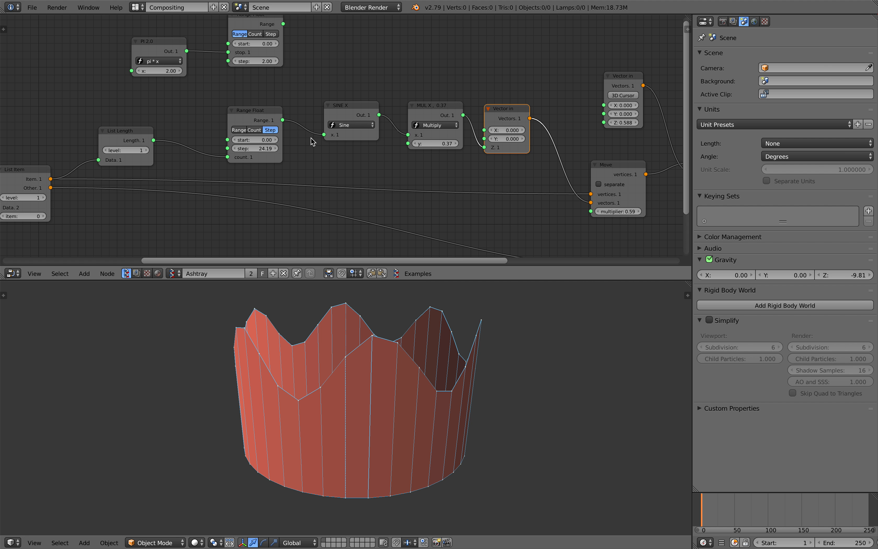
Step: Set the lower Range Float's step to 24.57, and nudge the Multiply, adjoining Vector in and first Move nodes upward
{"action": "mouse_move", "coordinate": [287, 138]}
{"action": "middle_mouse_down"}
{"action": "mouse_move", "coordinate": [469, 133]}
{"action": "mouse_move", "coordinate": [348, 145]}
{"action": "middle_mouse_up"}
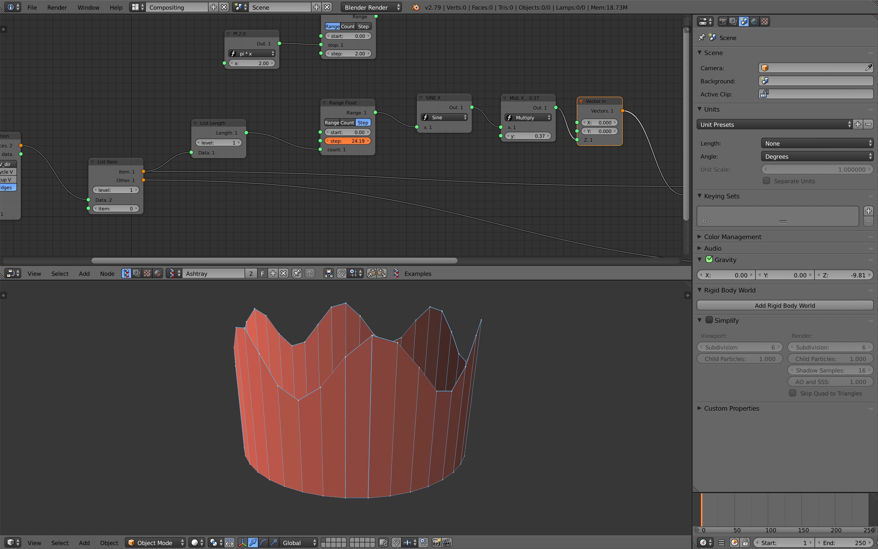
{"action": "left_click_drag", "start_coordinate": [348, 141], "coordinate": [368, 145]}
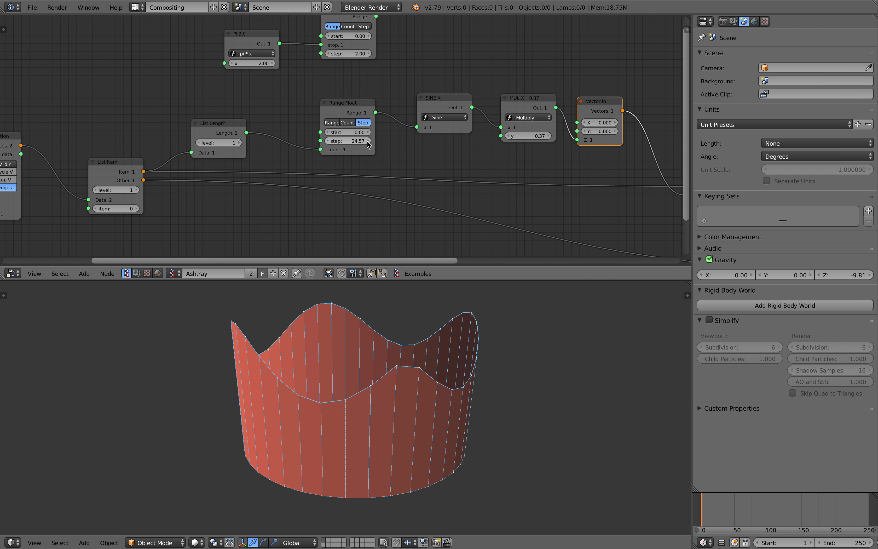
{"action": "middle_click_drag", "start_coordinate": [481, 126], "coordinate": [434, 132]}
{"action": "left_click_drag", "start_coordinate": [471, 109], "coordinate": [468, 101]}
{"action": "middle_click_drag", "start_coordinate": [552, 113], "coordinate": [428, 120]}
{"action": "left_click_drag", "start_coordinate": [432, 118], "coordinate": [435, 113]}
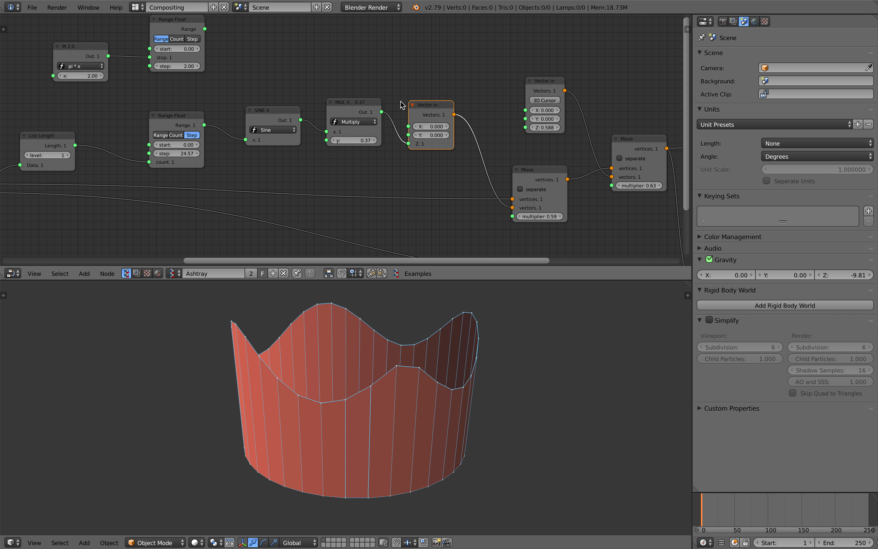
{"action": "left_click_drag", "start_coordinate": [548, 182], "coordinate": [539, 179]}
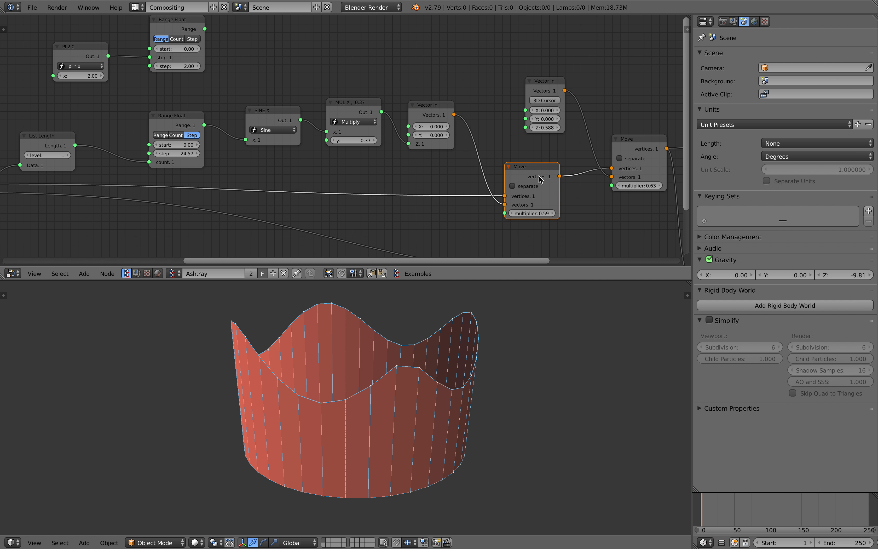
Step: Set the Multiply node's y to 0.47 and the lower Range Float's step to 24.66
{"action": "middle_click_drag", "start_coordinate": [468, 154], "coordinate": [541, 159]}
{"action": "left_click_drag", "start_coordinate": [411, 145], "coordinate": [435, 148]}
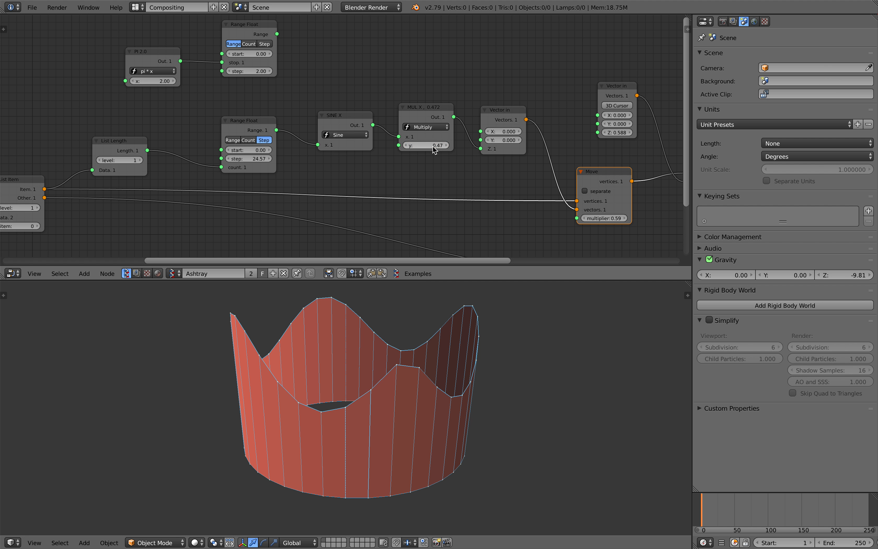
{"action": "middle_click_drag", "start_coordinate": [435, 148], "coordinate": [458, 156]}
{"action": "left_click_drag", "start_coordinate": [278, 167], "coordinate": [283, 167]}
{"action": "left_click_drag", "start_coordinate": [271, 167], "coordinate": [270, 167]}
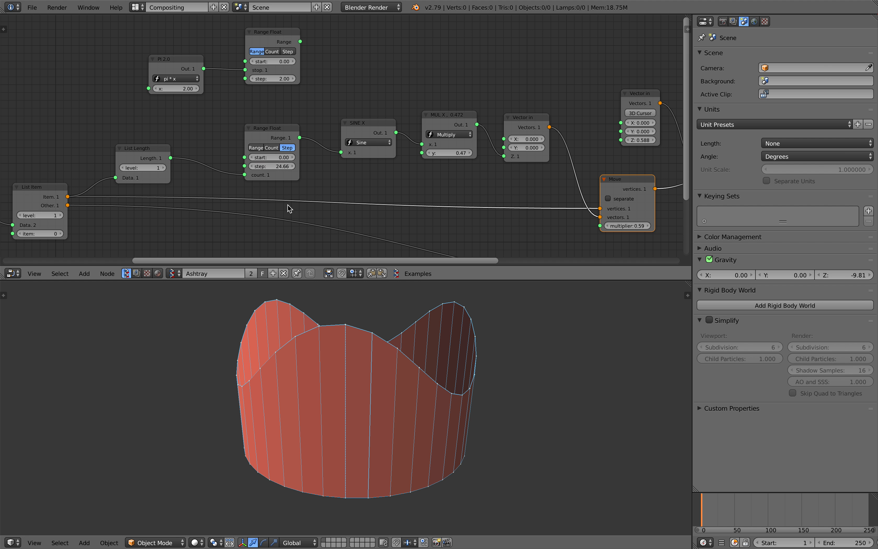
{"action": "middle_click_drag", "start_coordinate": [384, 392], "coordinate": [292, 340]}
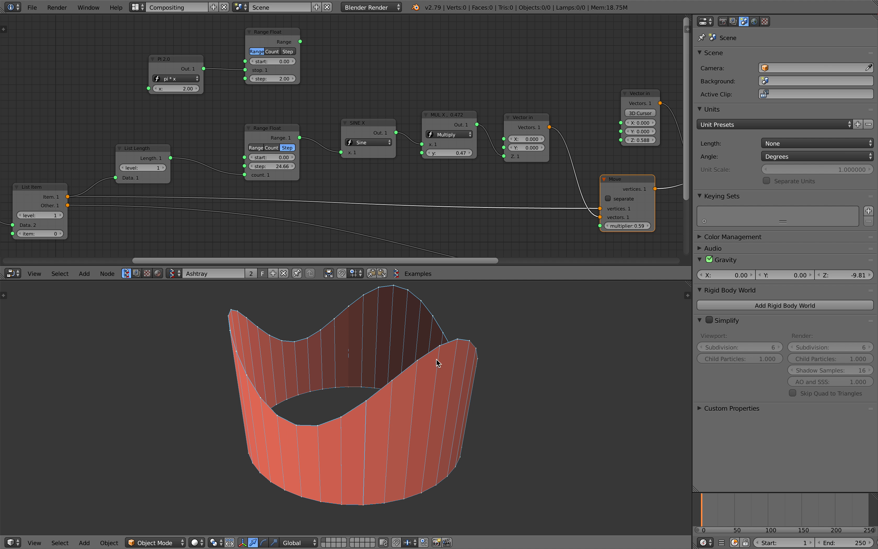
{"action": "middle_click_drag", "start_coordinate": [437, 363], "coordinate": [318, 219]}
{"action": "left_click_drag", "start_coordinate": [272, 166], "coordinate": [272, 167]}
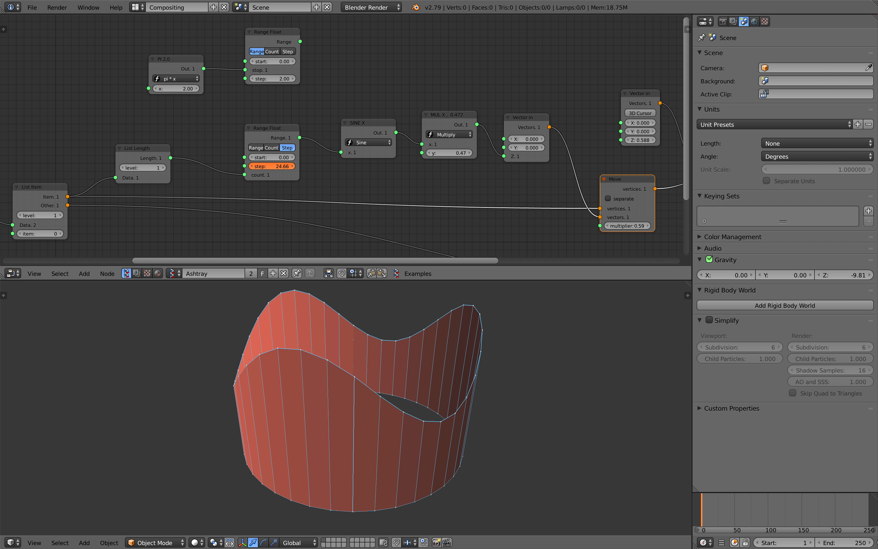
Step: Shift the List Item, List Length and Cylinder nodes up and to the left
{"action": "middle_click_drag", "start_coordinate": [258, 172], "coordinate": [323, 172]}
{"action": "middle_click_drag", "start_coordinate": [227, 172], "coordinate": [310, 153]}
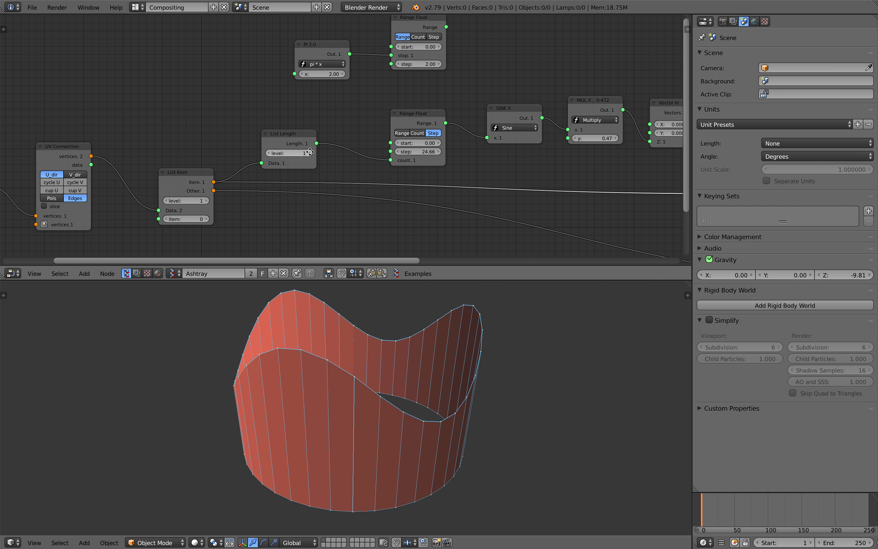
{"action": "left_click_drag", "start_coordinate": [192, 185], "coordinate": [180, 173]}
{"action": "left_click_drag", "start_coordinate": [277, 134], "coordinate": [259, 113]}
{"action": "middle_click_drag", "start_coordinate": [83, 173], "coordinate": [486, 133]}
{"action": "scroll", "coordinate": [343, 161], "scroll_direction": "up", "scroll_amount": 1}
{"action": "middle_click_drag", "start_coordinate": [343, 160], "coordinate": [222, 147]}
{"action": "left_click_drag", "start_coordinate": [221, 147], "coordinate": [187, 131]}
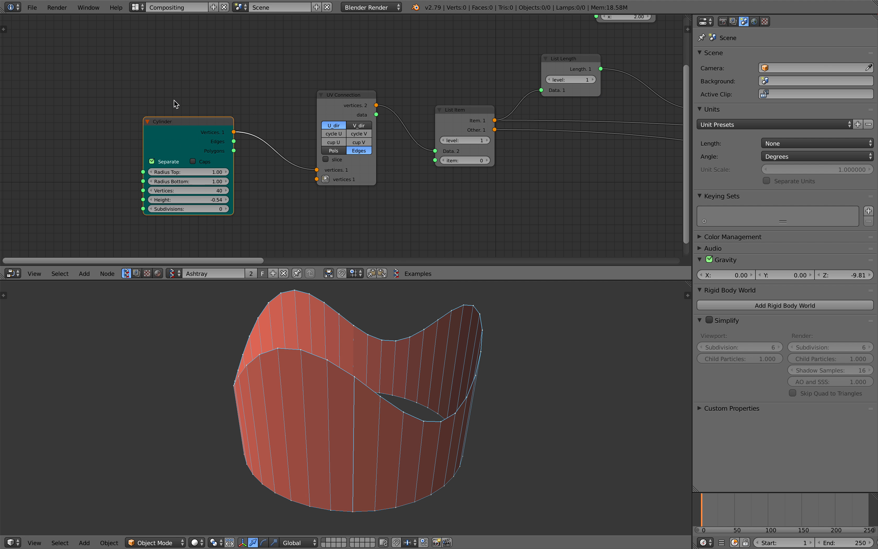
Step: Bring the UV Connection node closer to the Cylinder and the List Item node closer to UV Connection
{"action": "middle_click_drag", "start_coordinate": [234, 160], "coordinate": [142, 146]}
{"action": "scroll", "coordinate": [68, 194], "scroll_direction": "up", "scroll_amount": 1}
{"action": "middle_click_drag", "start_coordinate": [67, 194], "coordinate": [112, 198]}
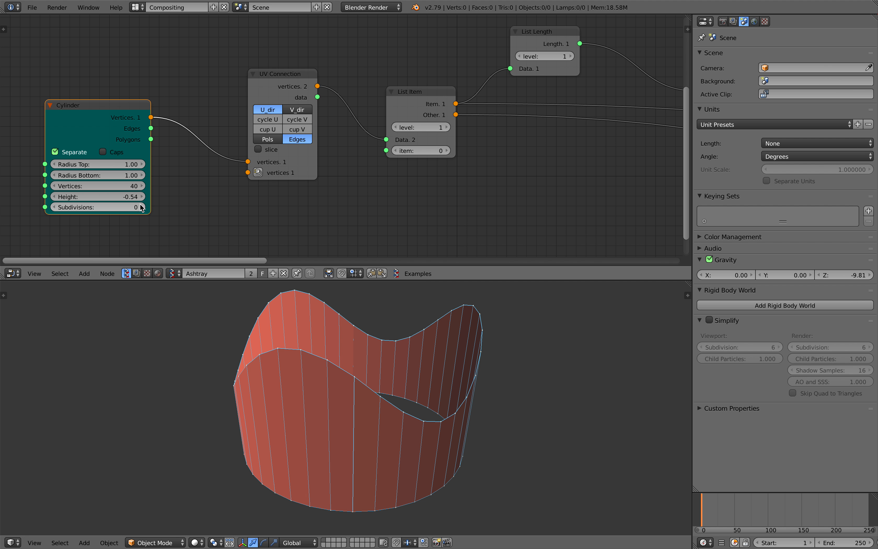
{"action": "middle_click_drag", "start_coordinate": [169, 205], "coordinate": [152, 217]}
{"action": "left_click", "coordinate": [253, 87]}
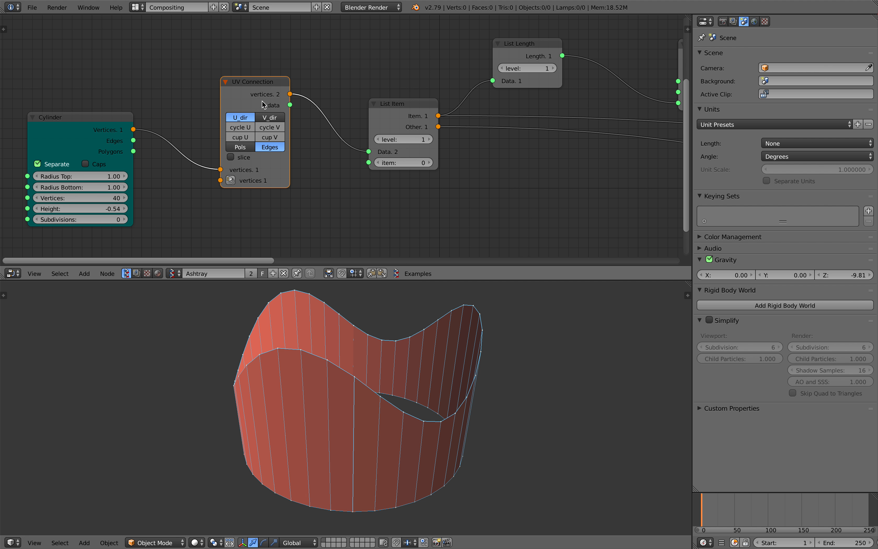
{"action": "scroll", "coordinate": [262, 102], "scroll_direction": "down", "scroll_amount": 1}
{"action": "middle_click_drag", "start_coordinate": [262, 102], "coordinate": [217, 127]}
{"action": "mouse_move", "coordinate": [315, 141]}
{"action": "left_mouse_down"}
{"action": "mouse_move", "coordinate": [307, 129]}
{"action": "mouse_move", "coordinate": [308, 147]}
{"action": "left_mouse_up"}
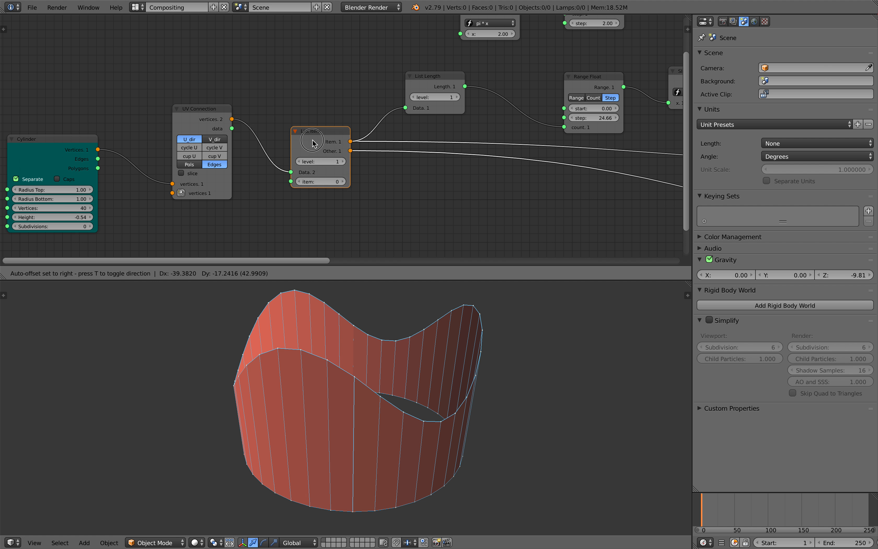
Step: Reposition the List Length node slightly higher, between the List Item and lower Range Float nodes
{"action": "middle_click_drag", "start_coordinate": [303, 121], "coordinate": [169, 160]}
{"action": "left_click_drag", "start_coordinate": [286, 115], "coordinate": [299, 113]}
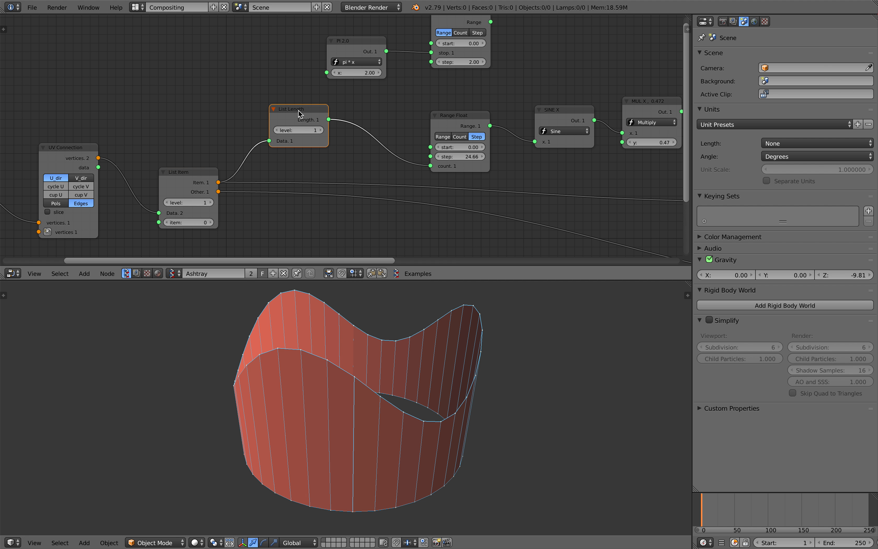
{"action": "middle_click_drag", "start_coordinate": [328, 119], "coordinate": [229, 128]}
{"action": "left_click_drag", "start_coordinate": [255, 115], "coordinate": [244, 108]}
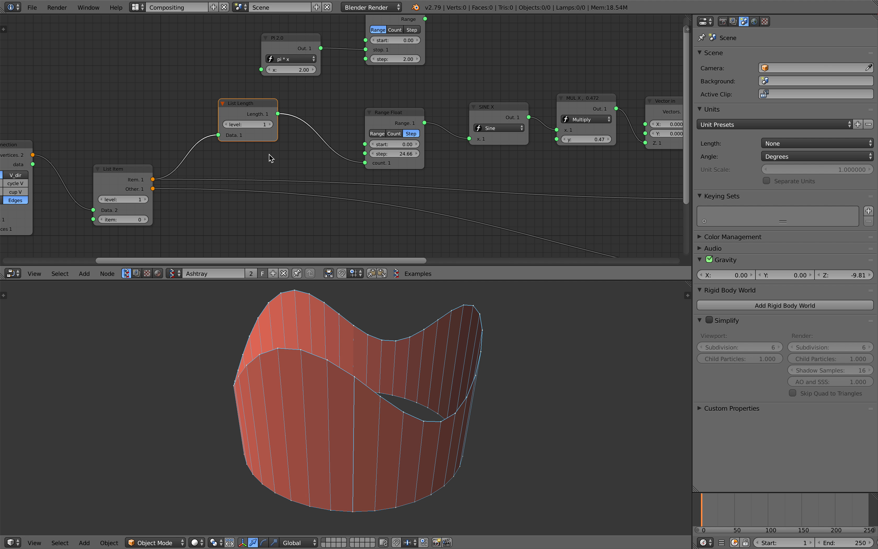
Step: Bring the lower Range Float, Sine and Multiply nodes closer together along the chain after List Length
{"action": "left_click_drag", "start_coordinate": [381, 112], "coordinate": [347, 98]}
{"action": "middle_click_drag", "start_coordinate": [391, 118], "coordinate": [282, 122]}
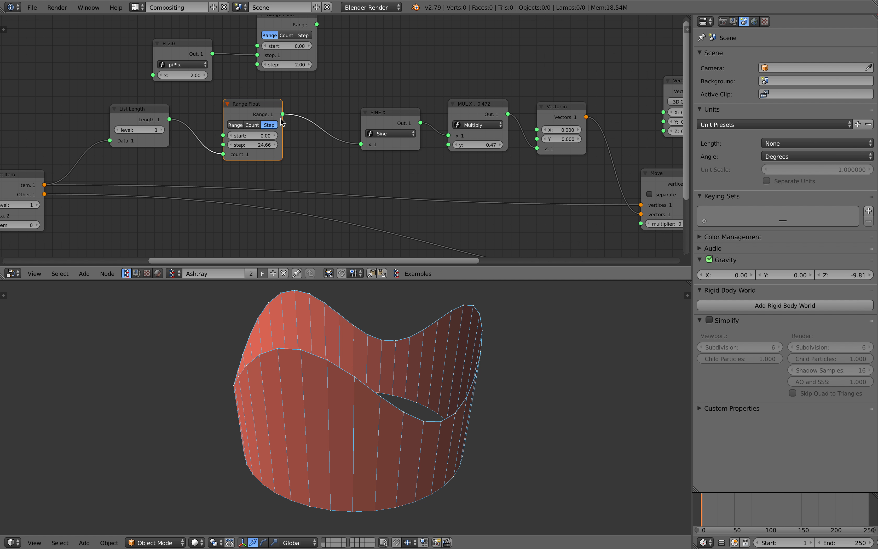
{"action": "left_click_drag", "start_coordinate": [268, 109], "coordinate": [281, 110]}
{"action": "left_click_drag", "start_coordinate": [400, 118], "coordinate": [365, 123]}
{"action": "middle_click_drag", "start_coordinate": [368, 118], "coordinate": [273, 118]}
{"action": "left_click_drag", "start_coordinate": [381, 109], "coordinate": [364, 118]}
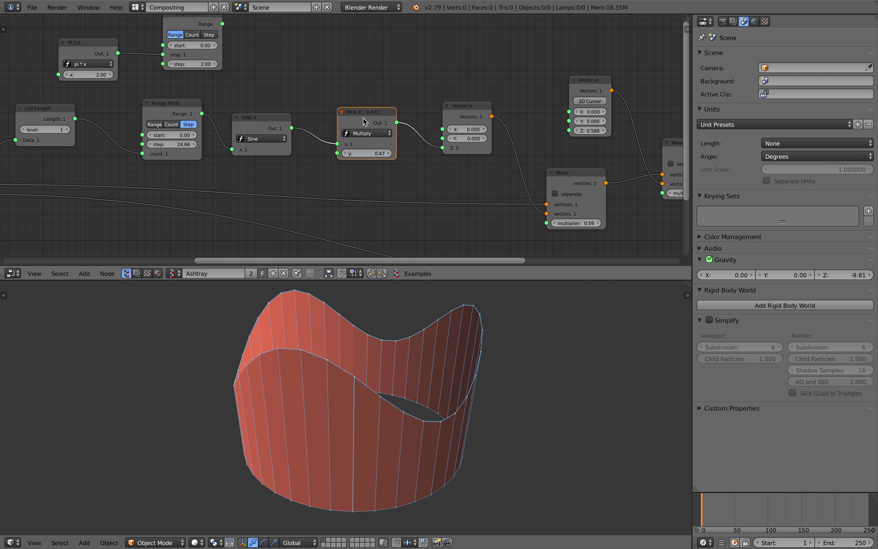
Step: Set the Multiply node's y to 0.51
{"action": "mouse_move", "coordinate": [374, 154]}
{"action": "left_mouse_down"}
{"action": "mouse_move", "coordinate": [394, 154]}
{"action": "mouse_move", "coordinate": [328, 154]}
{"action": "mouse_move", "coordinate": [374, 154]}
{"action": "left_mouse_up"}
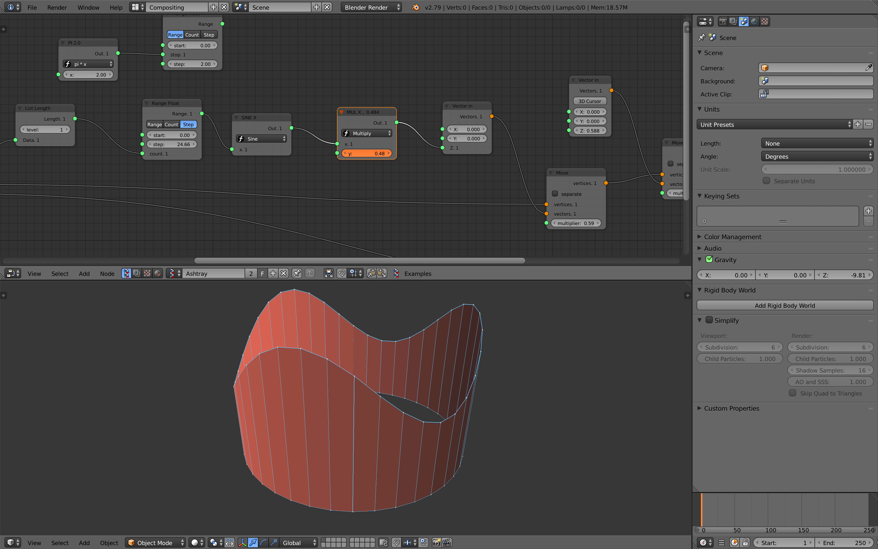
{"action": "middle_click_drag", "start_coordinate": [455, 373], "coordinate": [432, 367]}
{"action": "middle_click_drag", "start_coordinate": [413, 149], "coordinate": [317, 154]}
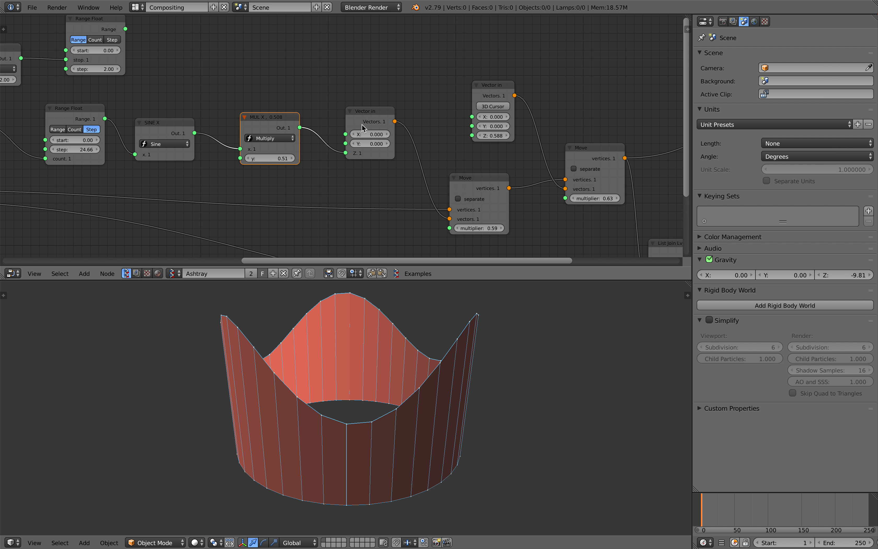
Step: Shift the Vector in node after Multiply and the first Move node upward
{"action": "left_click_drag", "start_coordinate": [361, 125], "coordinate": [359, 109]}
{"action": "middle_click_drag", "start_coordinate": [261, 133], "coordinate": [187, 124]}
{"action": "left_click_drag", "start_coordinate": [397, 187], "coordinate": [395, 173]}
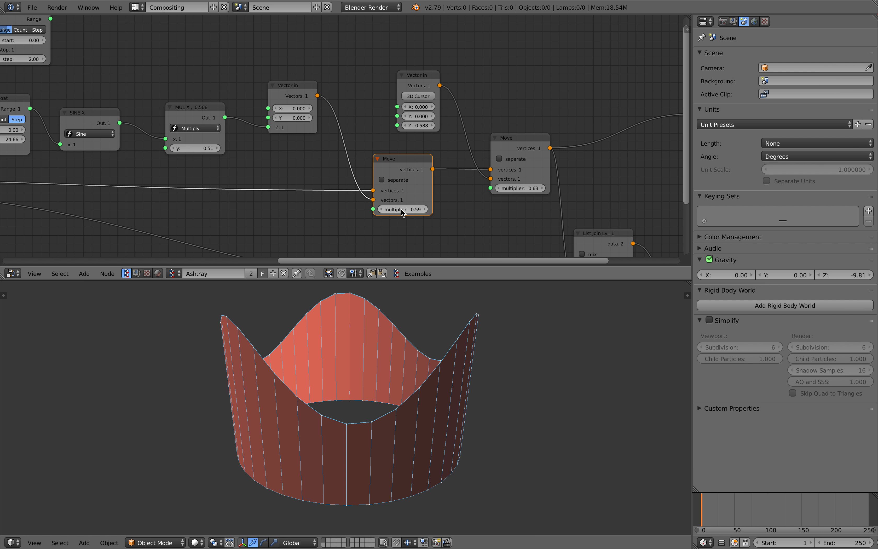
Step: Set the first Move node's multiplier to 0.10 and the second Move node's multiplier to 0.91
{"action": "left_click_drag", "start_coordinate": [403, 209], "coordinate": [337, 209]}
{"action": "middle_click_drag", "start_coordinate": [470, 214], "coordinate": [384, 217]}
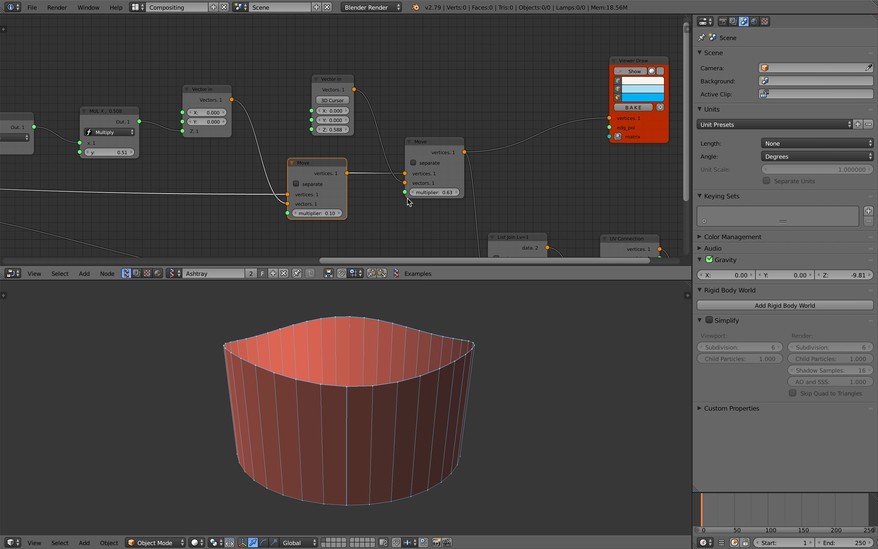
{"action": "left_click_drag", "start_coordinate": [418, 193], "coordinate": [450, 192]}
Step: Set the Z value to -1.872 on the Vector in node that feeds the second Move node
{"action": "left_click_drag", "start_coordinate": [332, 129], "coordinate": [338, 129]}
{"action": "scroll", "coordinate": [366, 378], "scroll_direction": "down", "scroll_amount": 4}
{"action": "middle_click_drag", "start_coordinate": [183, 155], "coordinate": [433, 133]}
{"action": "scroll", "coordinate": [433, 133], "scroll_direction": "down", "scroll_amount": 2}
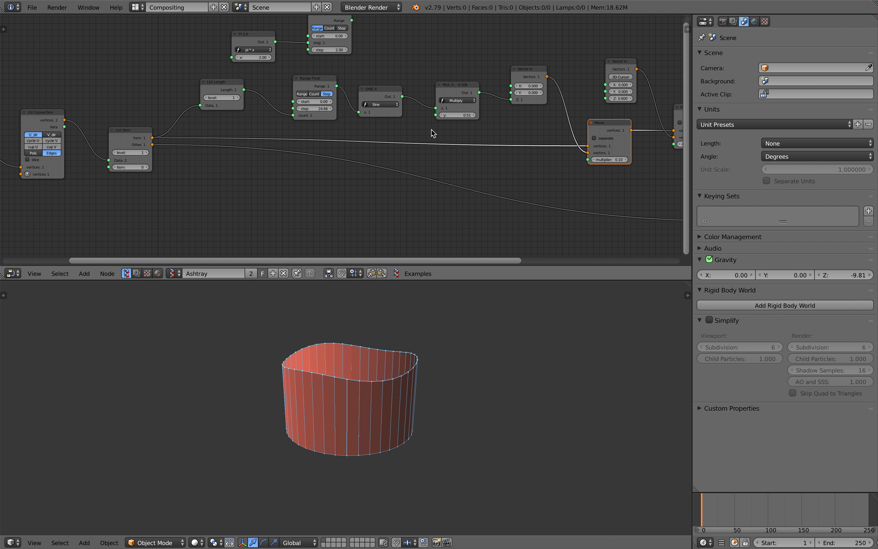
{"action": "left_click_drag", "start_coordinate": [627, 98], "coordinate": [505, 99]}
Step: Set the Cylinder node's height to 1.08 and its subdivisions to 4
{"action": "middle_click_drag", "start_coordinate": [396, 145], "coordinate": [716, 54]}
{"action": "scroll", "coordinate": [285, 84], "scroll_direction": "up", "scroll_amount": 1}
{"action": "scroll", "coordinate": [286, 86], "scroll_direction": "up", "scroll_amount": 1}
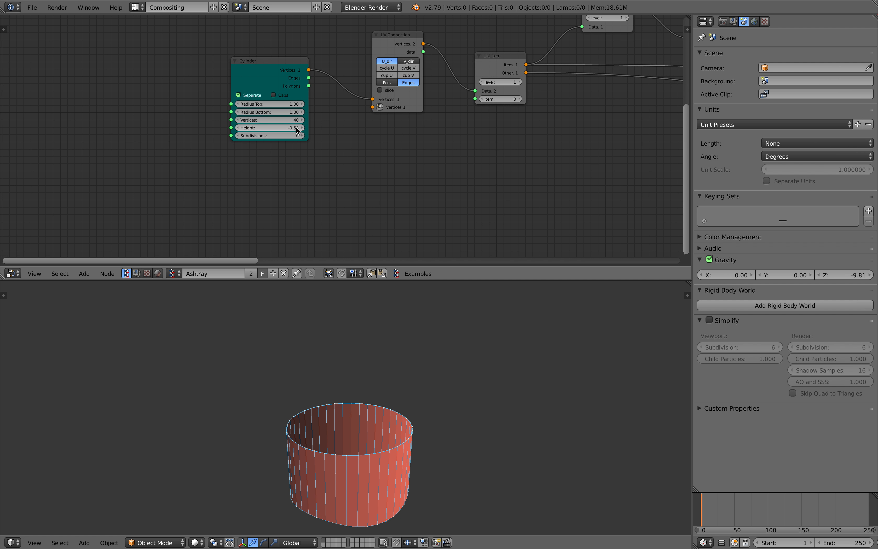
{"action": "left_click_drag", "start_coordinate": [283, 128], "coordinate": [327, 128]}
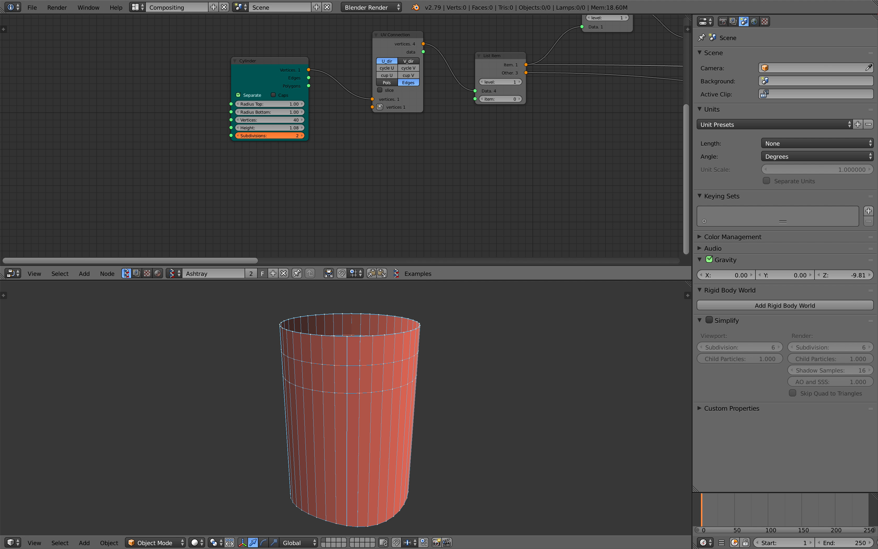
{"action": "middle_click_drag", "start_coordinate": [498, 487], "coordinate": [460, 446]}
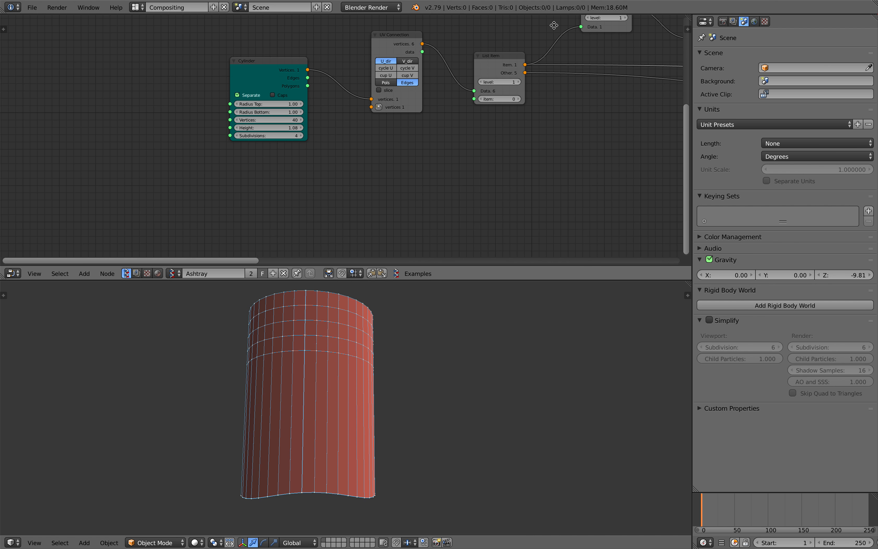
Step: Increase the first Move node's multiplier to deepen the wave along the cup's edge
{"action": "middle_click_drag", "start_coordinate": [553, 24], "coordinate": [251, 103]}
{"action": "middle_click_drag", "start_coordinate": [516, 120], "coordinate": [127, 133]}
{"action": "scroll", "coordinate": [309, 155], "scroll_direction": "up", "scroll_amount": 2}
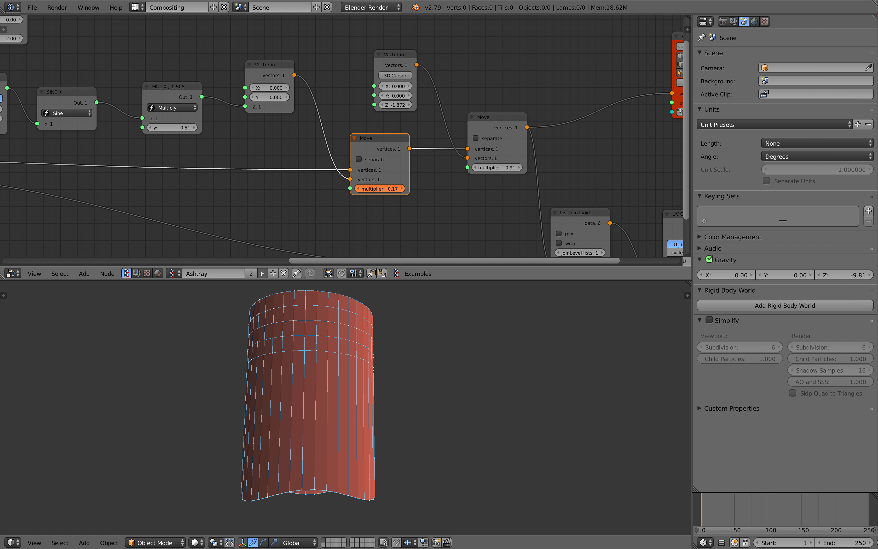
{"action": "middle_click_drag", "start_coordinate": [383, 343], "coordinate": [351, 359]}
{"action": "middle_click_drag", "start_coordinate": [350, 358], "coordinate": [324, 388], "text": "ctrl"}
Step: Taper the Cylinder by setting its Radius Top to 0.32 and Radius Bottom to 1.88
{"action": "scroll", "coordinate": [323, 388], "scroll_direction": "up", "scroll_amount": 1}
{"action": "middle_click_drag", "start_coordinate": [309, 193], "coordinate": [244, 155]}
{"action": "scroll", "coordinate": [145, 152], "scroll_direction": "up", "scroll_amount": 1}
{"action": "middle_click_drag", "start_coordinate": [58, 150], "coordinate": [323, 134]}
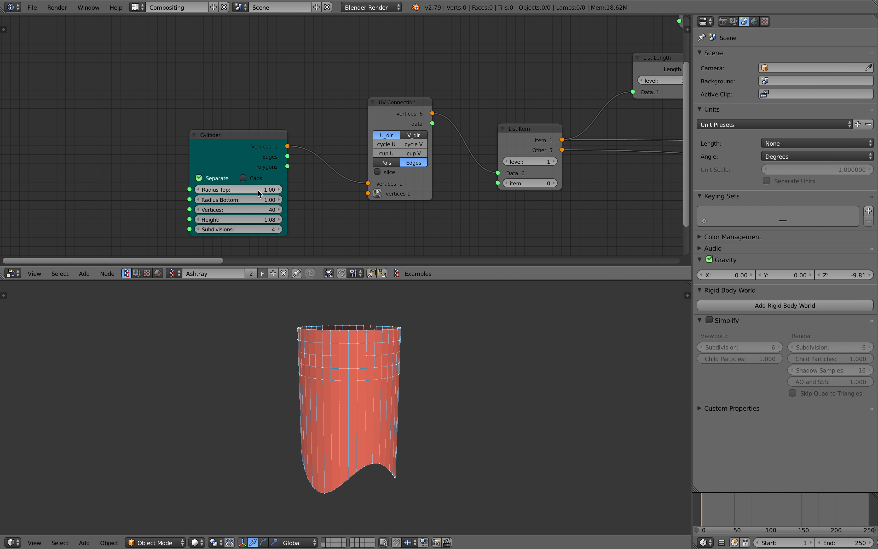
{"action": "left_click_drag", "start_coordinate": [258, 190], "coordinate": [283, 200]}
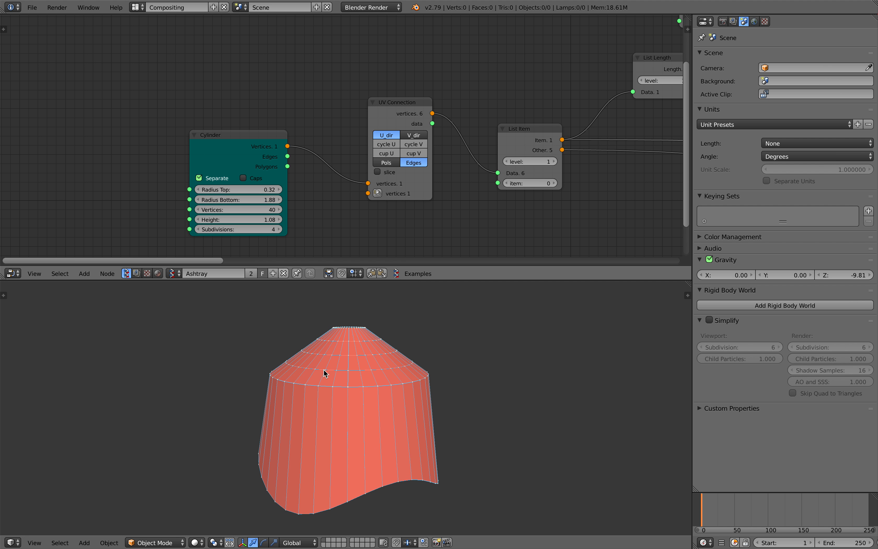
Step: Set the lower Range Float's step to 27.30 to make the wavy edge more frequent
{"action": "middle_click_drag", "start_coordinate": [324, 369], "coordinate": [378, 336]}
{"action": "middle_click_drag", "start_coordinate": [627, 154], "coordinate": [264, 175]}
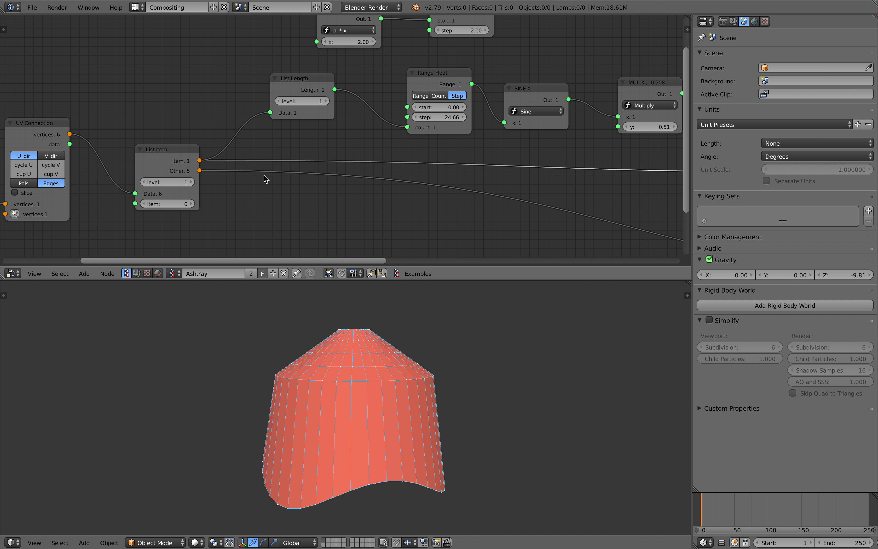
{"action": "middle_click_drag", "start_coordinate": [390, 122], "coordinate": [351, 183]}
{"action": "left_click_drag", "start_coordinate": [405, 179], "coordinate": [468, 178]}
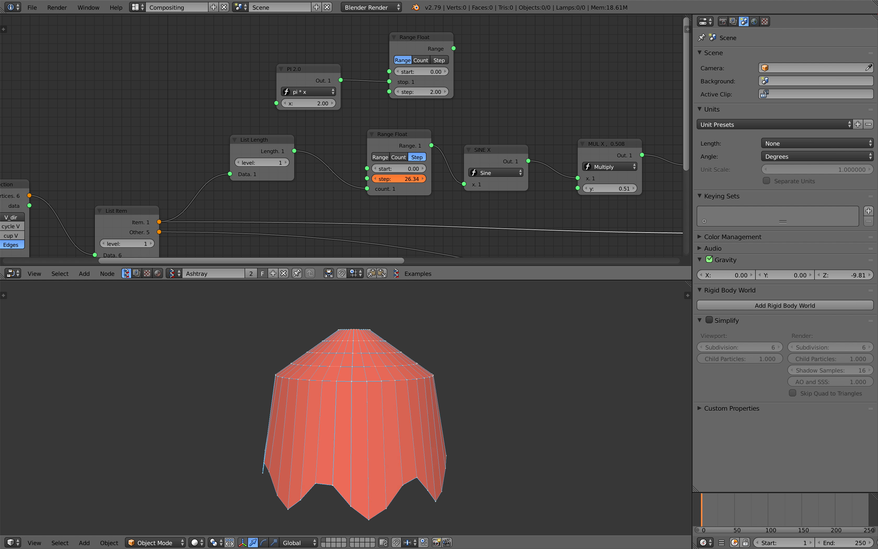
{"action": "left_click_drag", "start_coordinate": [406, 179], "coordinate": [404, 179]}
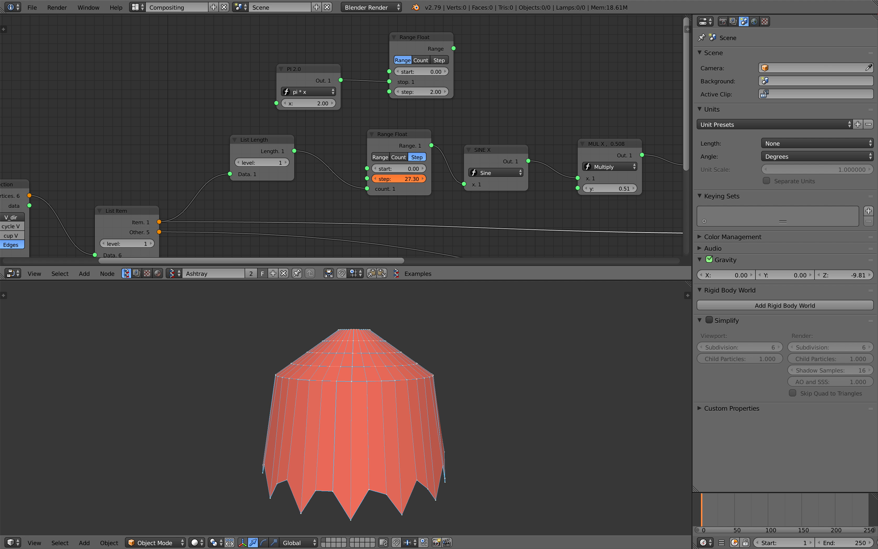
Step: Set the Cylinder's Radius Top to 0.35 and Radius Bottom to 1.89
{"action": "scroll", "coordinate": [416, 335], "scroll_direction": "right", "scroll_amount": 5}
{"action": "scroll", "coordinate": [416, 335], "scroll_direction": "left", "scroll_amount": 3}
{"action": "scroll", "coordinate": [277, 186], "scroll_direction": "left", "scroll_amount": 10}
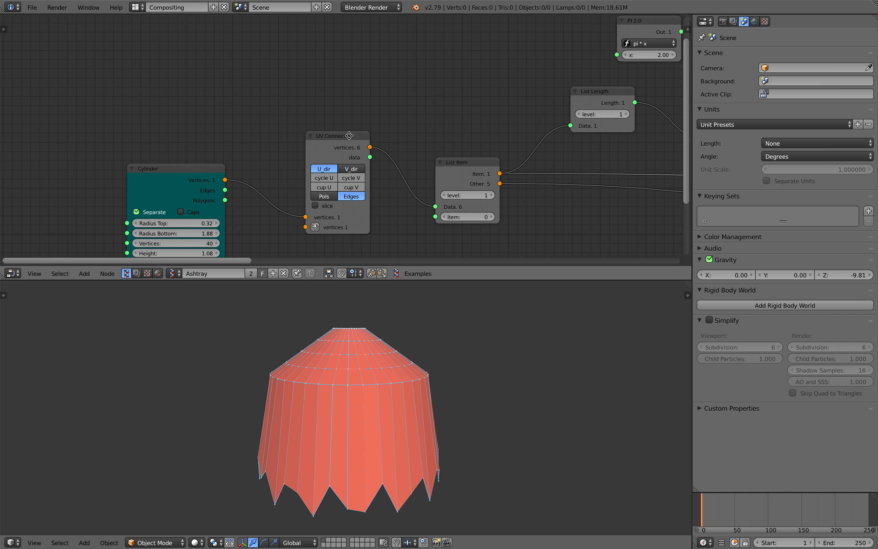
{"action": "left_click_drag", "start_coordinate": [308, 190], "coordinate": [310, 190]}
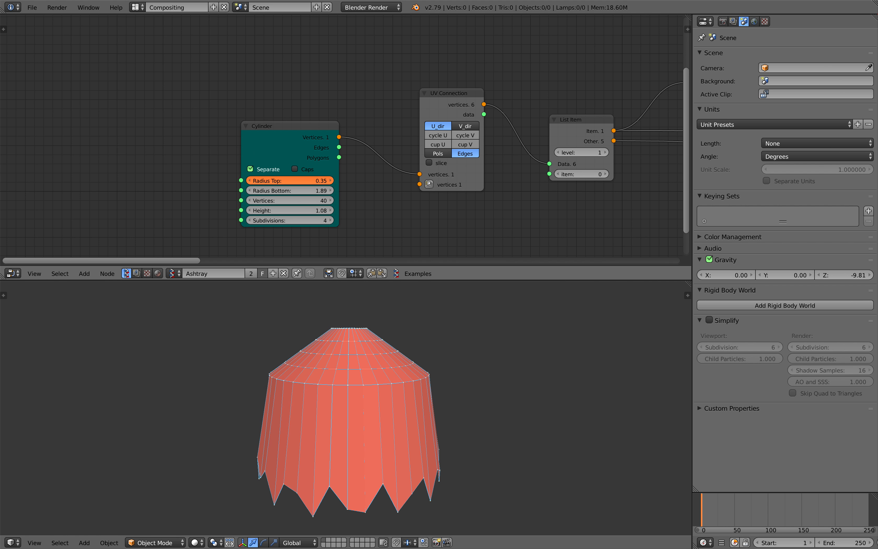
Step: Switch to the BBC Four Handmade in Japan page in Safari and look over its pottery clips
{"action": "scroll", "coordinate": [396, 327], "scroll_direction": "left", "scroll_amount": 3}
{"action": "key", "text": "ctrl+Left"}
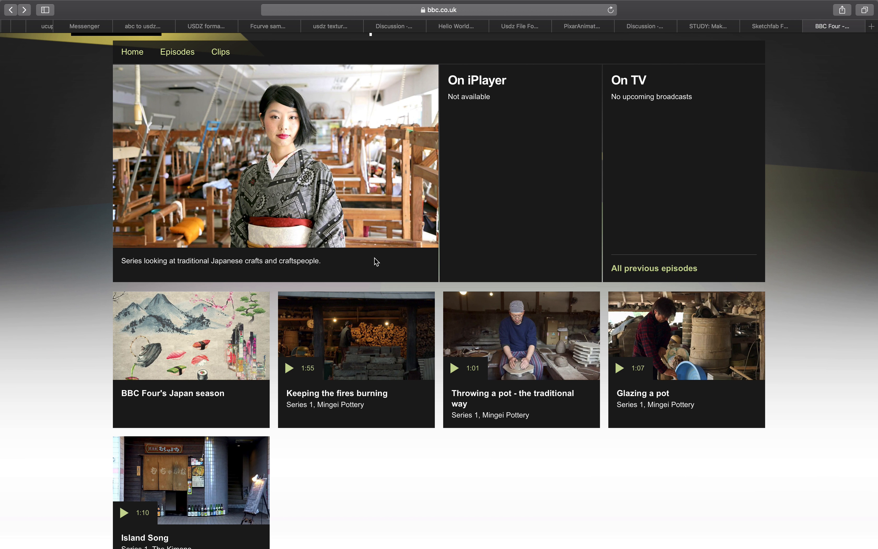
{"action": "scroll", "coordinate": [316, 210], "scroll_direction": "up", "scroll_amount": 1}
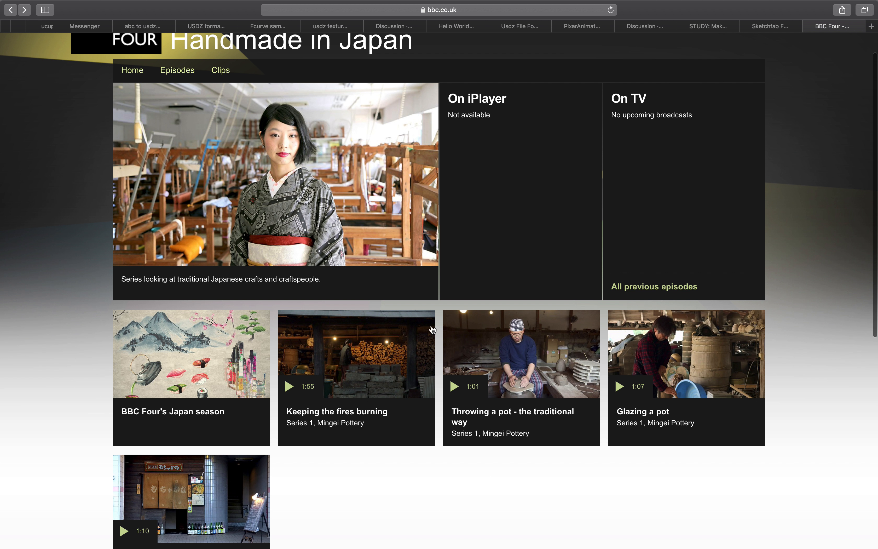
Step: Look over the upper part of the Handmade in Japan page, around its series banner and Mingei Pottery clips
{"action": "scroll", "coordinate": [287, 178], "scroll_direction": "up", "scroll_amount": 1}
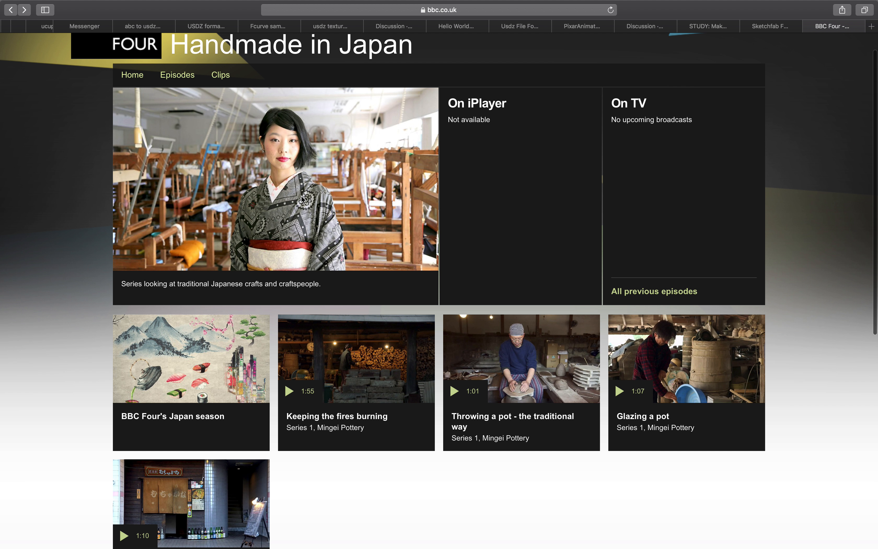
{"action": "scroll", "coordinate": [309, 202], "scroll_direction": "up", "scroll_amount": 2}
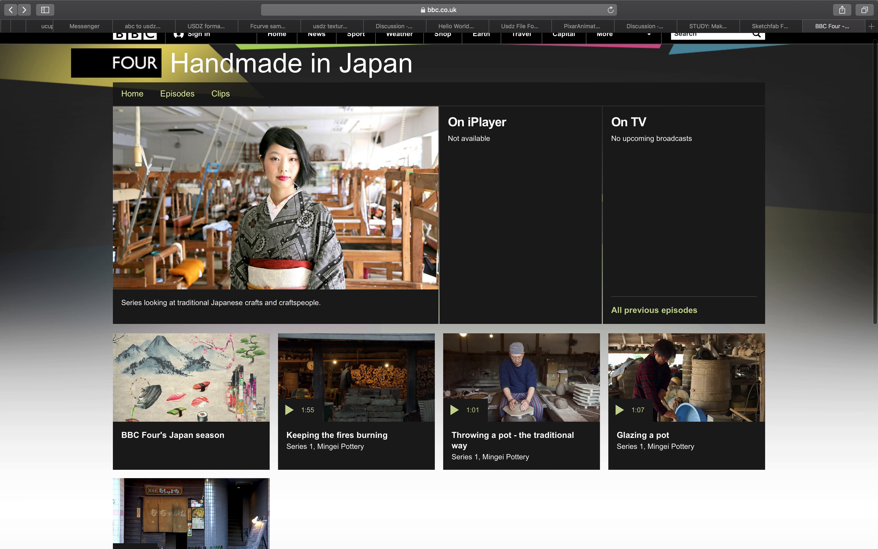
{"action": "scroll", "coordinate": [327, 236], "scroll_direction": "down", "scroll_amount": 1}
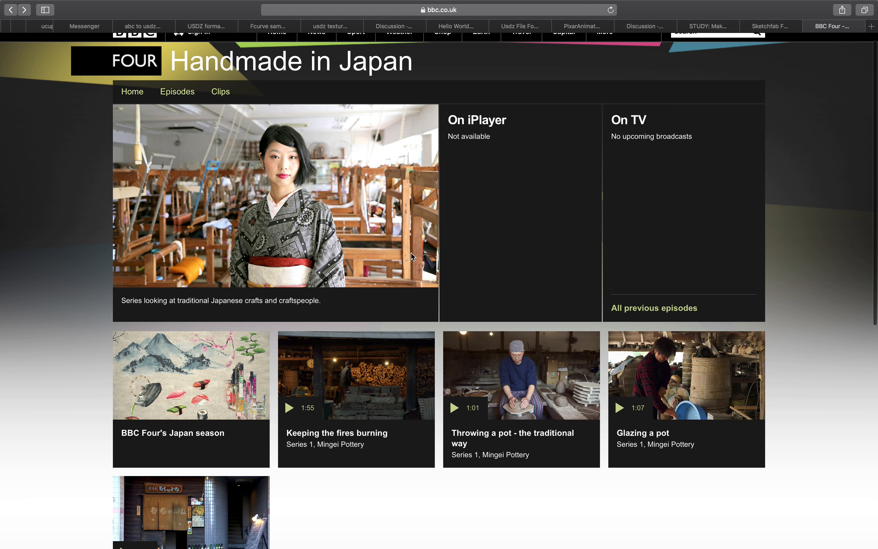
{"action": "scroll", "coordinate": [429, 262], "scroll_direction": "down", "scroll_amount": 1}
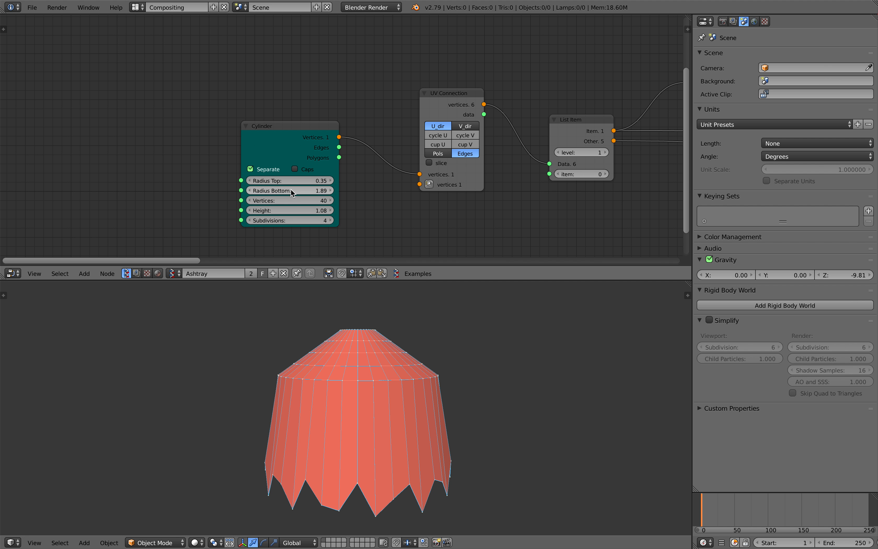
Step: In Blender, set the Cylinder's Radius Bottom to 2.01 and the second Vector in node's Z to -0.612
{"action": "middle_click_drag", "start_coordinate": [291, 192], "coordinate": [322, 181]}
{"action": "left_click_drag", "start_coordinate": [501, 171], "coordinate": [523, 171]}
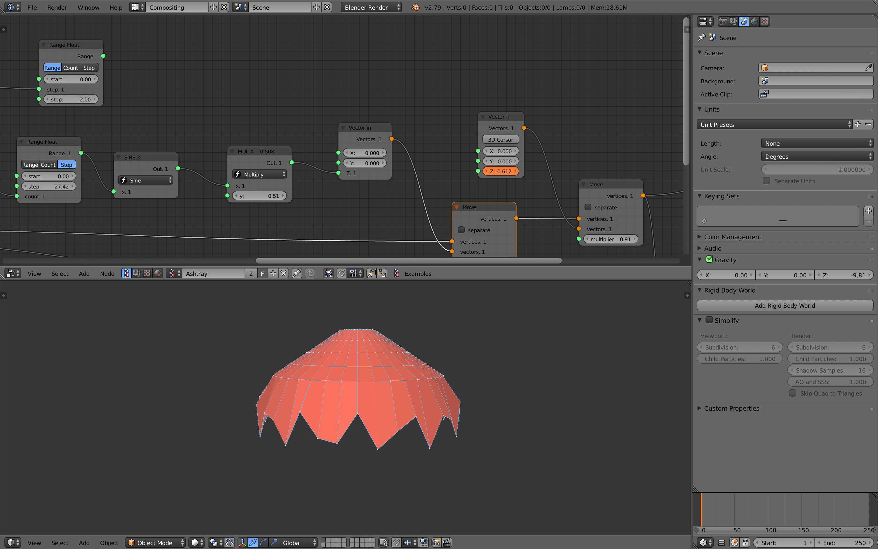
{"action": "mouse_move", "coordinate": [376, 435]}
{"action": "middle_mouse_down"}
{"action": "mouse_move", "coordinate": [393, 455]}
{"action": "mouse_move", "coordinate": [416, 429]}
{"action": "mouse_move", "coordinate": [391, 439]}
{"action": "middle_mouse_up"}
Step: Rearrange the List Join, UV Connection and connected Viewer Draw nodes at the end of the tree
{"action": "middle_click_drag", "start_coordinate": [600, 239], "coordinate": [308, 142]}
{"action": "scroll", "coordinate": [395, 183], "scroll_direction": "down", "scroll_amount": 4}
{"action": "left_click_drag", "start_coordinate": [376, 170], "coordinate": [382, 158]}
{"action": "left_click_drag", "start_coordinate": [471, 170], "coordinate": [476, 163]}
{"action": "middle_click_drag", "start_coordinate": [414, 402], "coordinate": [478, 399]}
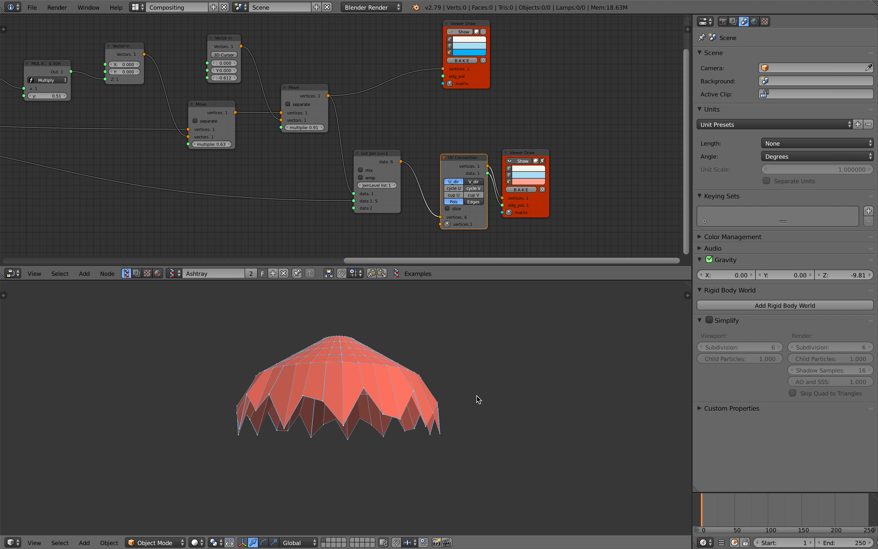
{"action": "middle_click_drag", "start_coordinate": [383, 399], "coordinate": [360, 408]}
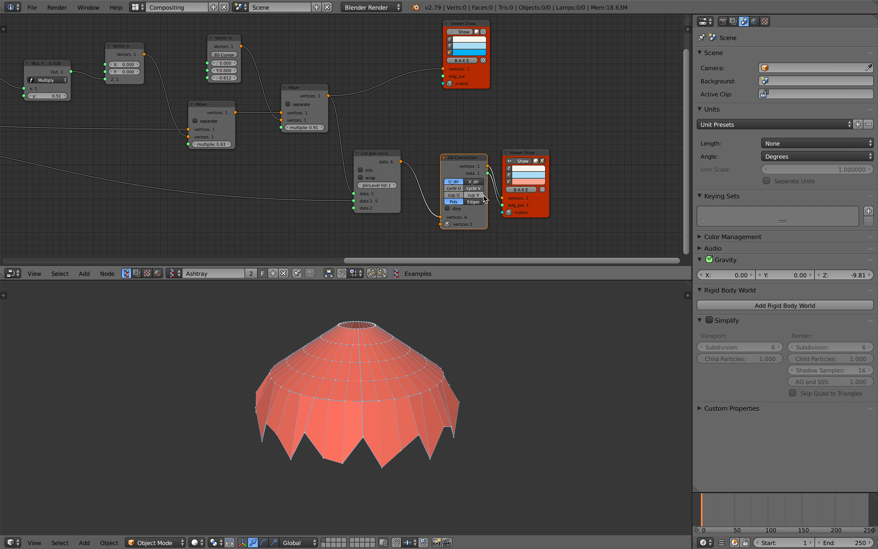
{"action": "left_click_drag", "start_coordinate": [525, 147], "coordinate": [533, 142]}
Step: Bake the joined surface from its Viewer Draw node and move the baked mesh along Y, clear of the preview
{"action": "left_click", "coordinate": [529, 184]}
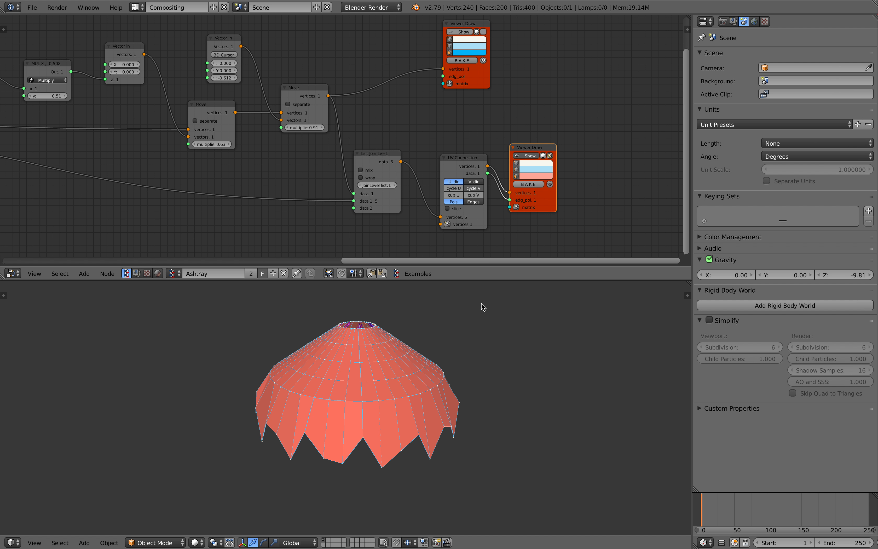
{"action": "middle_click_drag", "start_coordinate": [365, 434], "coordinate": [409, 423]}
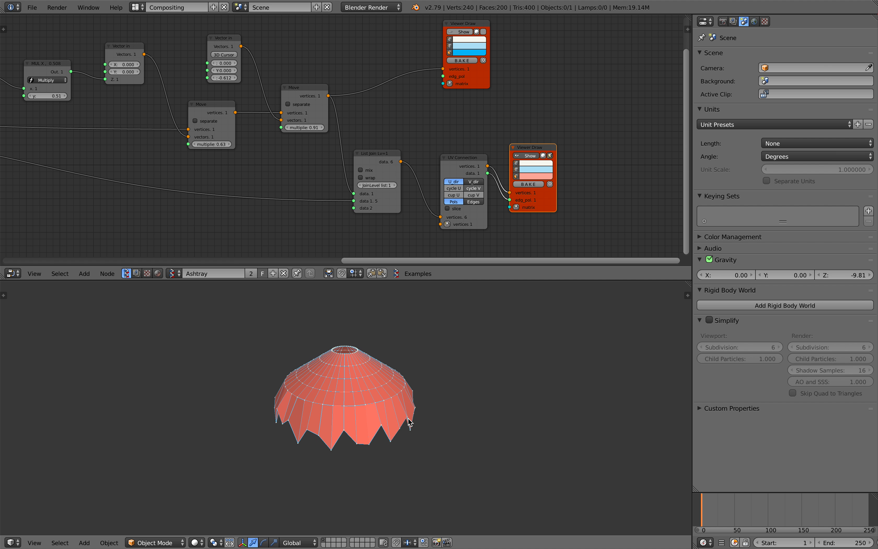
{"action": "right_click", "coordinate": [380, 396]}
{"action": "key", "text": "g"}
{"action": "key", "text": "y"}
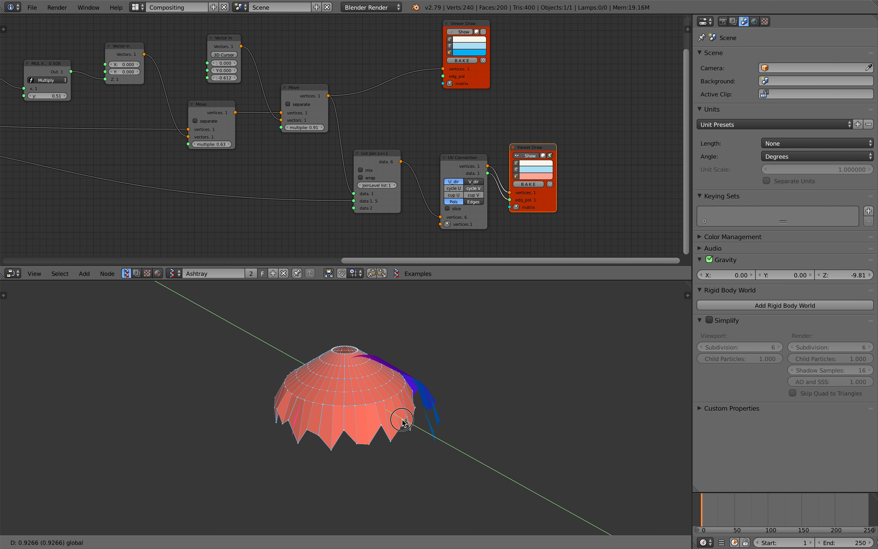
{"action": "left_click_drag", "start_coordinate": [477, 477], "coordinate": [520, 501]}
{"action": "middle_click_drag", "start_coordinate": [519, 501], "coordinate": [384, 318], "text": "shift"}
{"action": "middle_click_drag", "start_coordinate": [438, 358], "coordinate": [472, 315]}
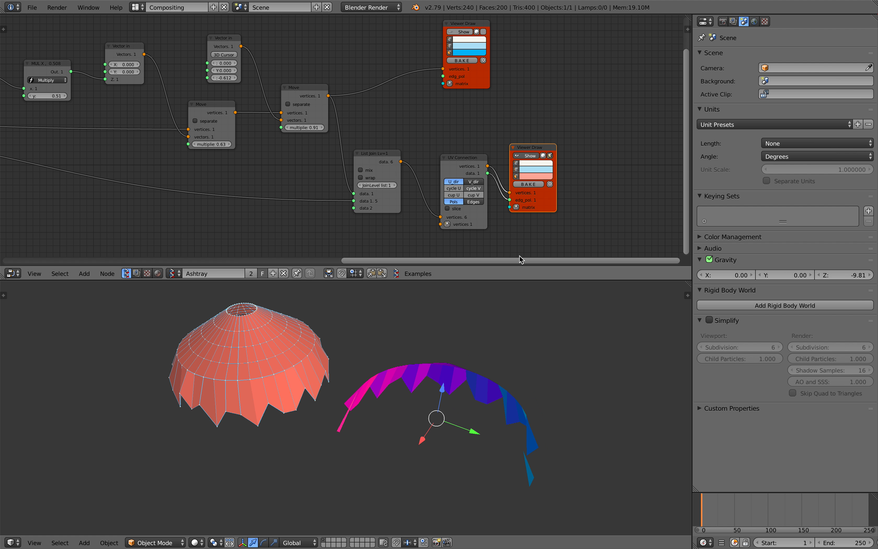
Step: Insert a Flip normals node between UV Connection and Viewer Draw, linking UV Connection's data output to its Polygons input
{"action": "left_click_drag", "start_coordinate": [543, 202], "coordinate": [564, 194]}
{"action": "middle_click_drag", "start_coordinate": [564, 195], "coordinate": [394, 157]}
{"action": "scroll", "coordinate": [394, 155], "scroll_direction": "up", "scroll_amount": 3}
{"action": "left_click_drag", "start_coordinate": [403, 153], "coordinate": [472, 137]}
{"action": "key", "text": "alt+space"}
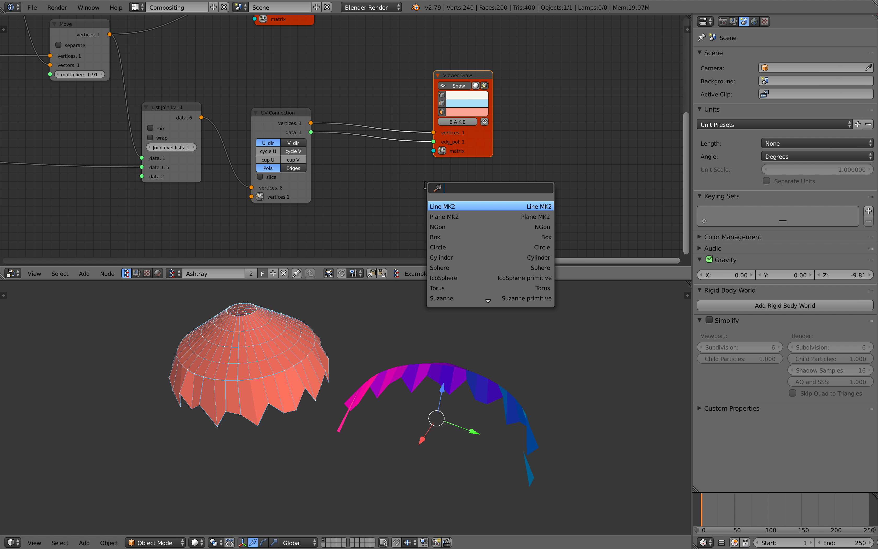
{"action": "type", "text": "fliu"}
{"action": "key", "text": "BackSpace"}
{"action": "key", "text": "Return"}
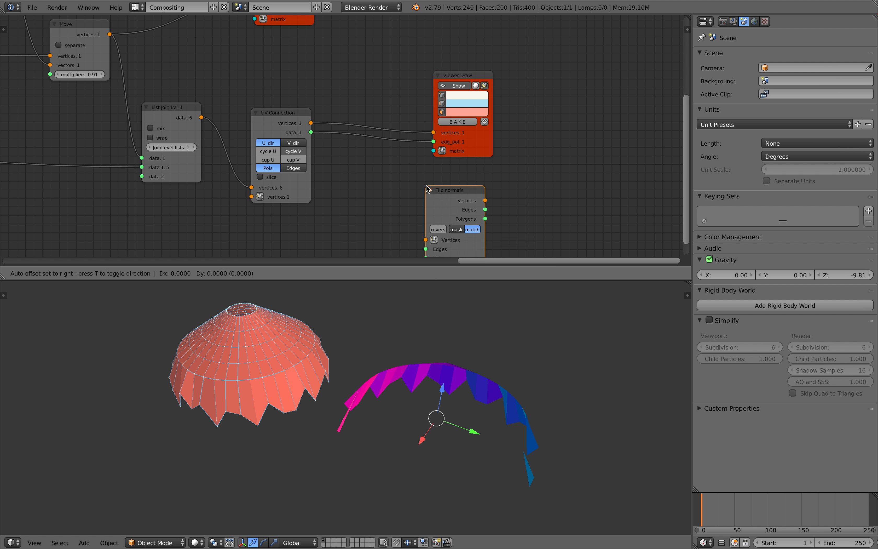
{"action": "left_click", "coordinate": [378, 108]}
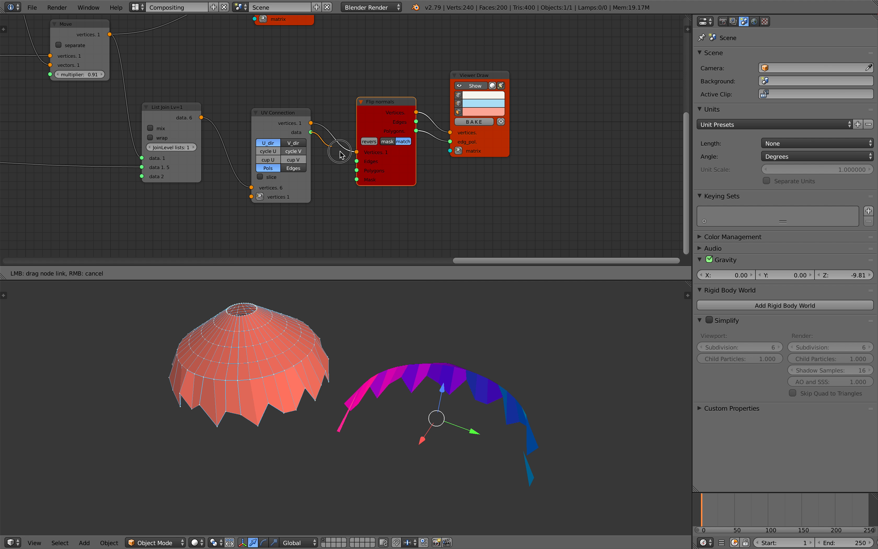
{"action": "left_click_drag", "start_coordinate": [356, 171], "coordinate": [357, 170]}
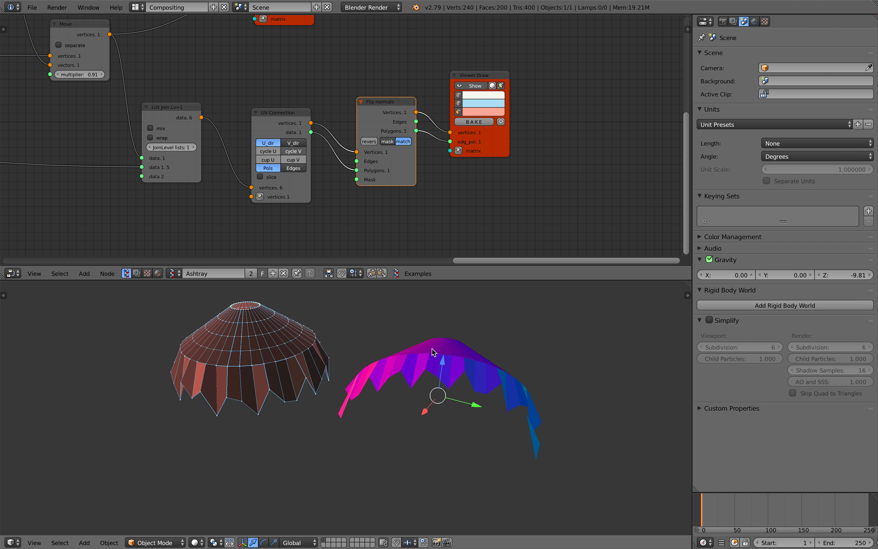
Step: Delete the first baked mesh, bake the flipped surface and move the new mesh along Y beside the preview
{"action": "right_click", "coordinate": [435, 353]}
{"action": "key", "text": "x"}
{"action": "left_click", "coordinate": [416, 350]}
{"action": "left_click", "coordinate": [471, 121]}
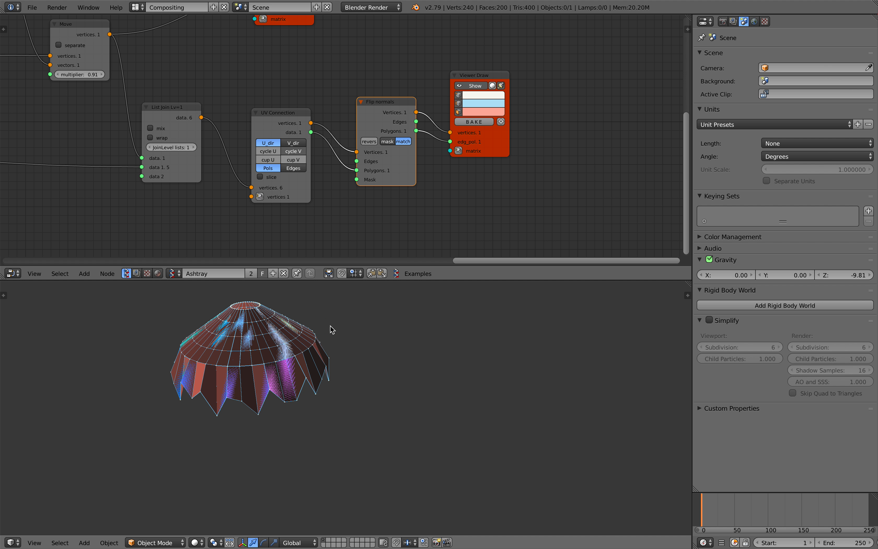
{"action": "right_click", "coordinate": [320, 354]}
{"action": "key", "text": "g"}
{"action": "key", "text": "y"}
{"action": "left_click", "coordinate": [478, 416]}
{"action": "middle_click_drag", "start_coordinate": [466, 399], "coordinate": [428, 387]}
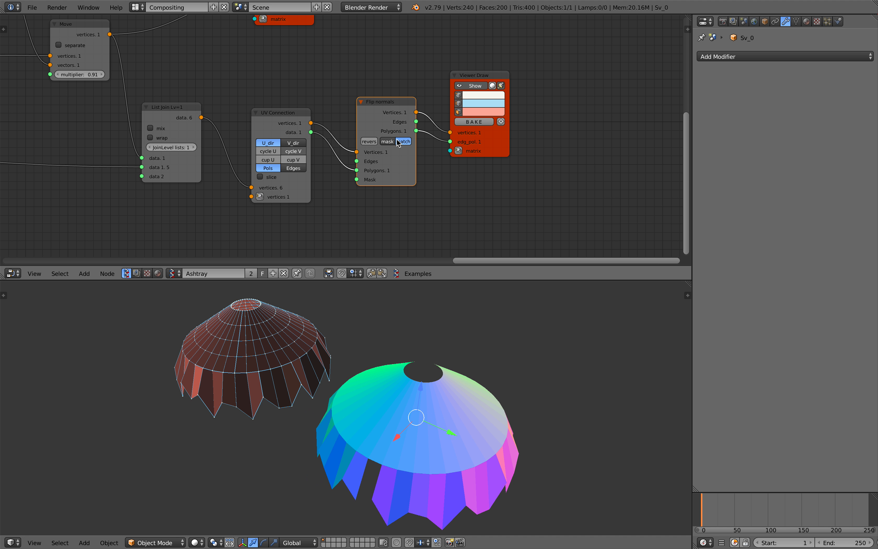
Step: Switch the Flip normals node to mask mode and toggle its reverse option
{"action": "left_click", "coordinate": [389, 142]}
{"action": "middle_click_drag", "start_coordinate": [417, 354], "coordinate": [430, 377]}
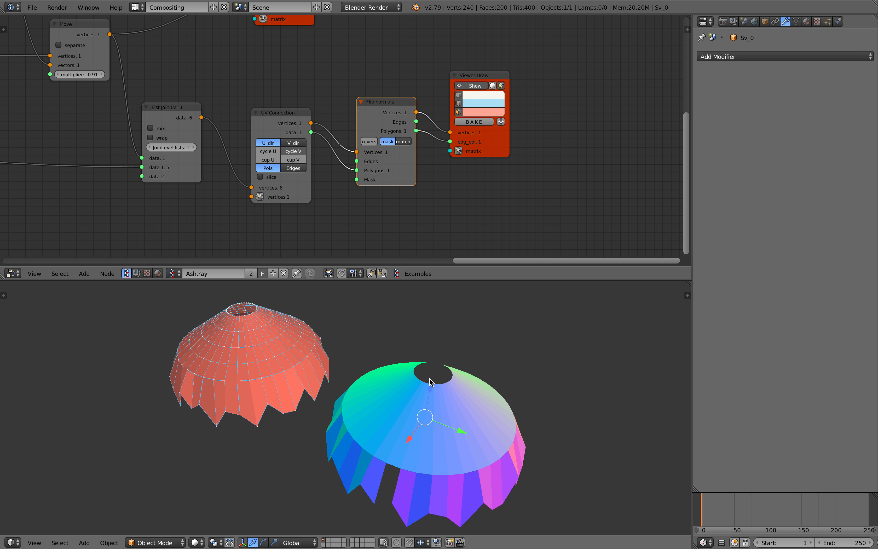
{"action": "left_click", "coordinate": [373, 146]}
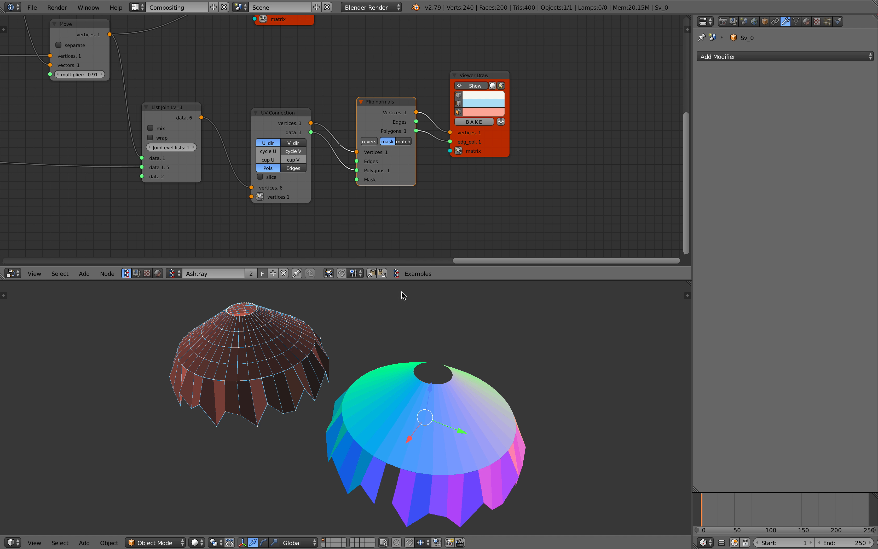
{"action": "middle_click_drag", "start_coordinate": [402, 292], "coordinate": [366, 392]}
Step: Replace the baked mesh with a fresh bake and move it about 4.66 units along the Y axis
{"action": "left_click", "coordinate": [388, 415]}
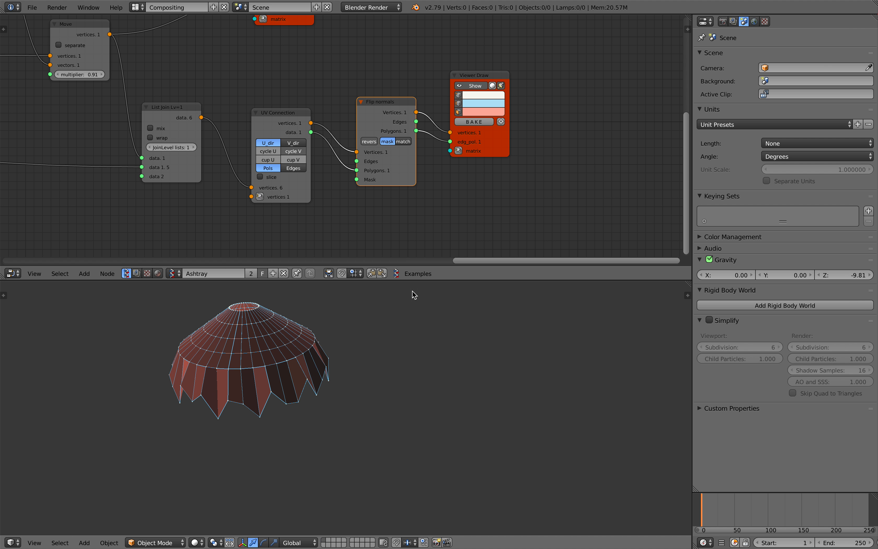
{"action": "key", "text": "g"}
{"action": "key", "text": "y"}
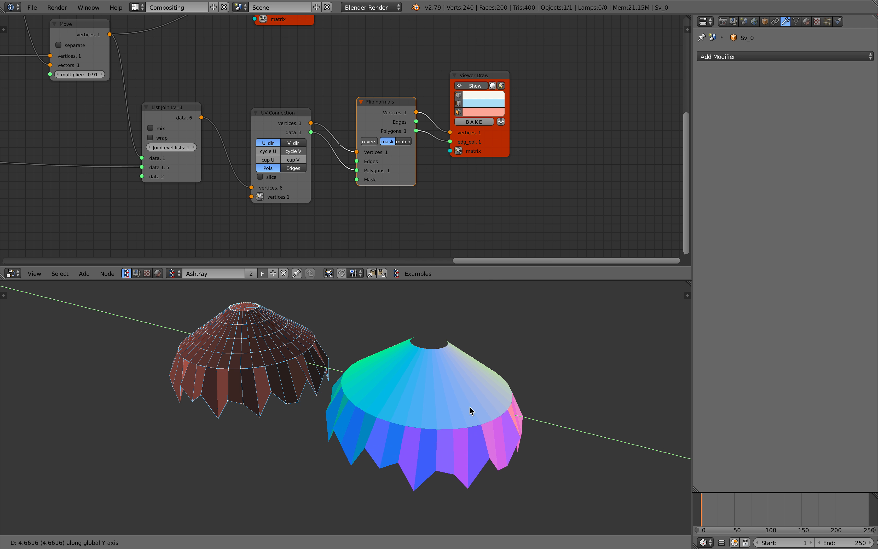
{"action": "left_click", "coordinate": [470, 406]}
{"action": "mouse_move", "coordinate": [395, 384]}
{"action": "middle_mouse_down"}
{"action": "mouse_move", "coordinate": [421, 430]}
{"action": "mouse_move", "coordinate": [403, 393]}
{"action": "middle_mouse_up"}
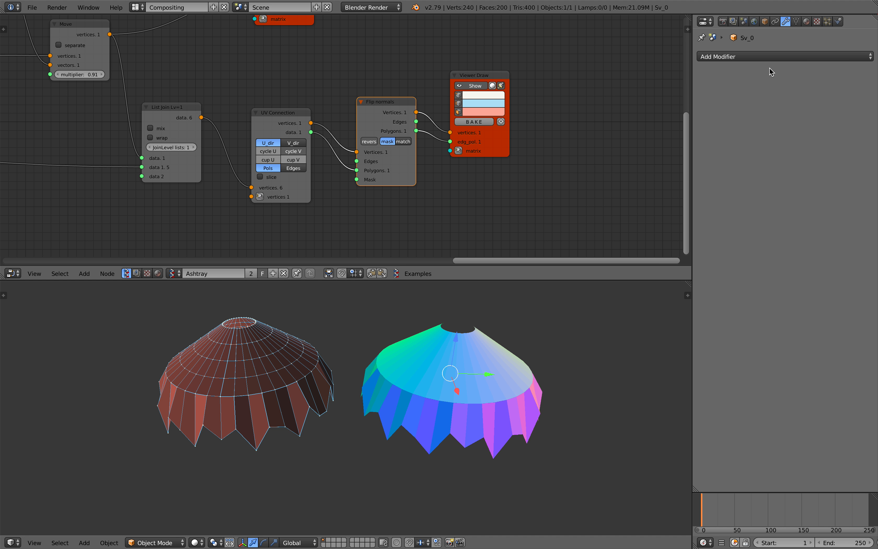
Step: Add a Solidify modifier with 0.0840 thickness and a level 2 Subdivision Surface modifier to the baked mesh
{"action": "left_click", "coordinate": [772, 57]}
{"action": "left_click", "coordinate": [685, 219]}
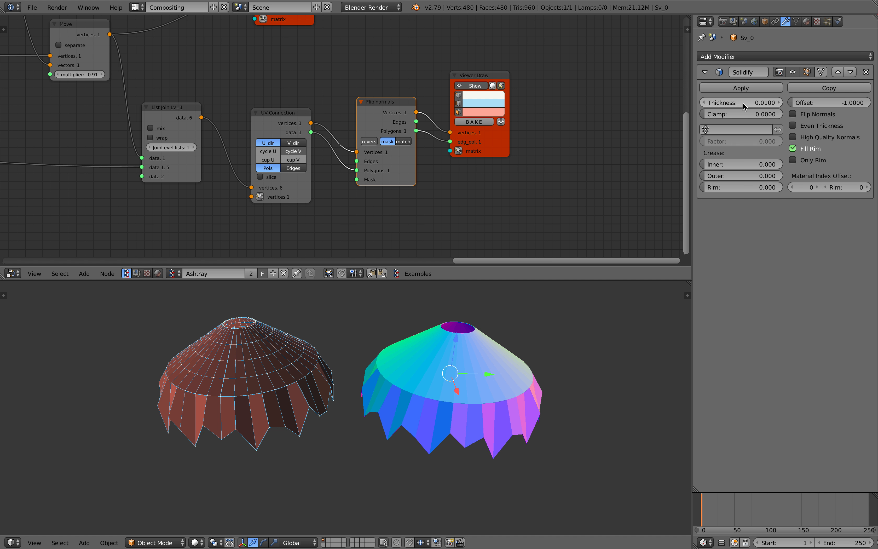
{"action": "middle_click_drag", "start_coordinate": [605, 291], "coordinate": [497, 360]}
{"action": "key", "text": "ctrl+2"}
Step: Spread out the start of the node tree by moving the Cylinder, UV Connection and List Item nodes leftward
{"action": "middle_click_drag", "start_coordinate": [137, 191], "coordinate": [437, 166]}
{"action": "scroll", "coordinate": [437, 166], "scroll_direction": "down", "scroll_amount": 5}
{"action": "middle_click_drag", "start_coordinate": [190, 168], "coordinate": [419, 197]}
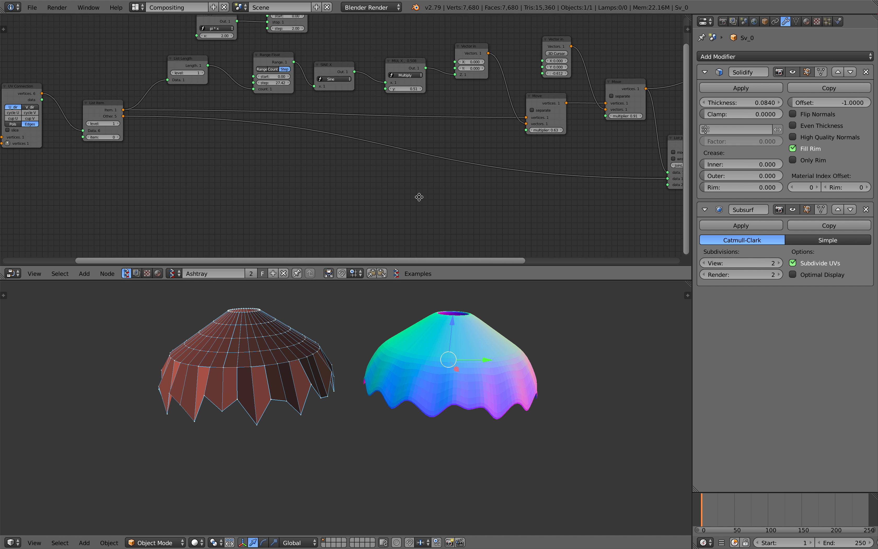
{"action": "scroll", "coordinate": [419, 197], "scroll_direction": "down", "scroll_amount": 2}
{"action": "middle_click_drag", "start_coordinate": [305, 168], "coordinate": [549, 190]}
{"action": "scroll", "coordinate": [340, 138], "scroll_direction": "up", "scroll_amount": 5}
{"action": "left_click_drag", "start_coordinate": [213, 146], "coordinate": [162, 135]}
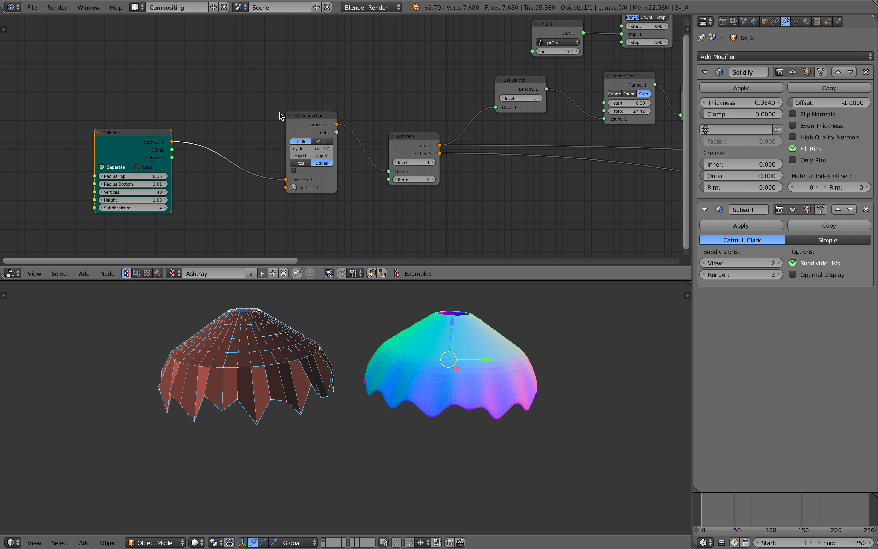
{"action": "left_click_drag", "start_coordinate": [303, 116], "coordinate": [254, 114]}
{"action": "left_click_drag", "start_coordinate": [406, 135], "coordinate": [365, 116]}
Step: Reposition the List Length and upper Range Float nodes to even out the spacing in the middle of the tree
{"action": "middle_click_drag", "start_coordinate": [518, 96], "coordinate": [349, 116]}
{"action": "left_click_drag", "start_coordinate": [341, 104], "coordinate": [316, 106]}
{"action": "middle_click_drag", "start_coordinate": [381, 70], "coordinate": [328, 115]}
{"action": "left_click_drag", "start_coordinate": [402, 70], "coordinate": [357, 56]}
{"action": "middle_click_drag", "start_coordinate": [396, 121], "coordinate": [325, 143]}
Step: Set the lower Range Float's step to 27.48 and the Multiply node's y to 0.62
{"action": "scroll", "coordinate": [325, 142], "scroll_direction": "up", "scroll_amount": 3}
{"action": "middle_click_drag", "start_coordinate": [330, 160], "coordinate": [289, 131]}
{"action": "left_click_drag", "start_coordinate": [303, 181], "coordinate": [345, 181]}
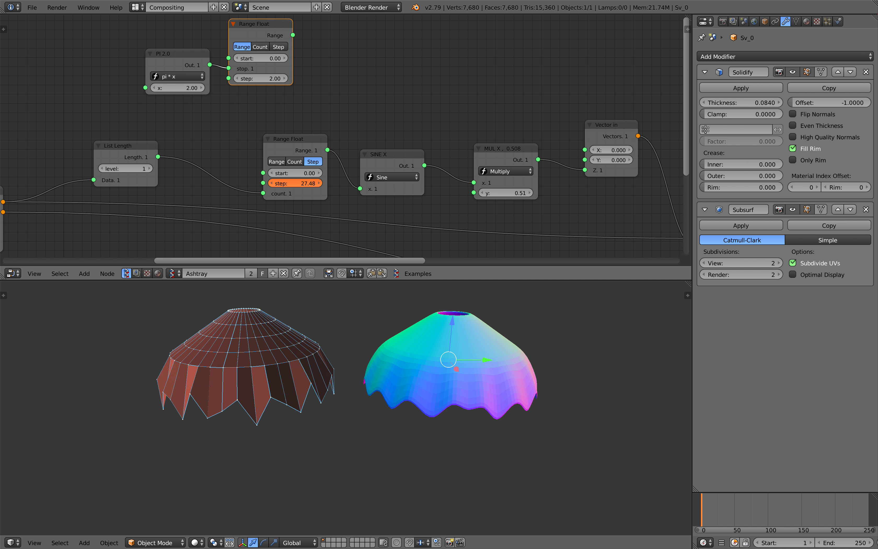
{"action": "left_click", "coordinate": [394, 178]}
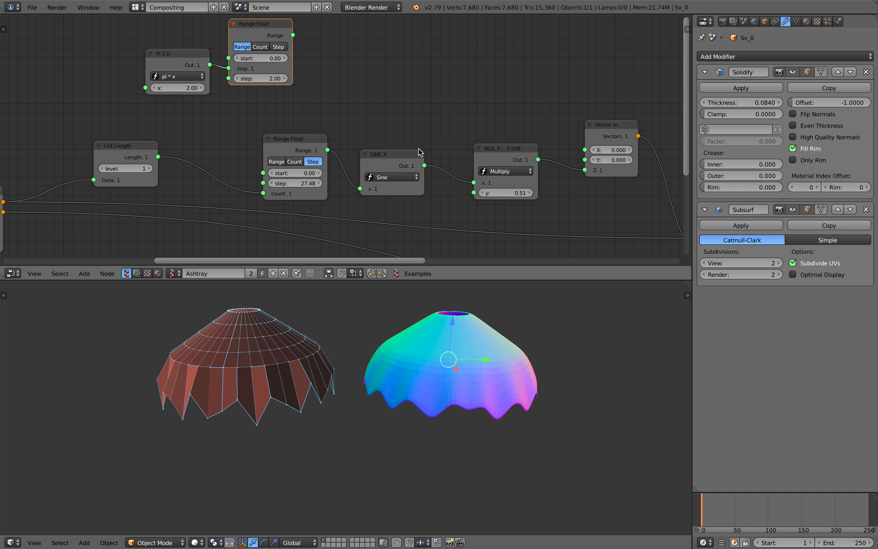
{"action": "middle_click_drag", "start_coordinate": [514, 188], "coordinate": [499, 187]}
{"action": "left_click_drag", "start_coordinate": [499, 192], "coordinate": [500, 192]}
Step: Set the Cylinder node's Vertices to 100
{"action": "middle_click_drag", "start_coordinate": [477, 199], "coordinate": [717, 184]}
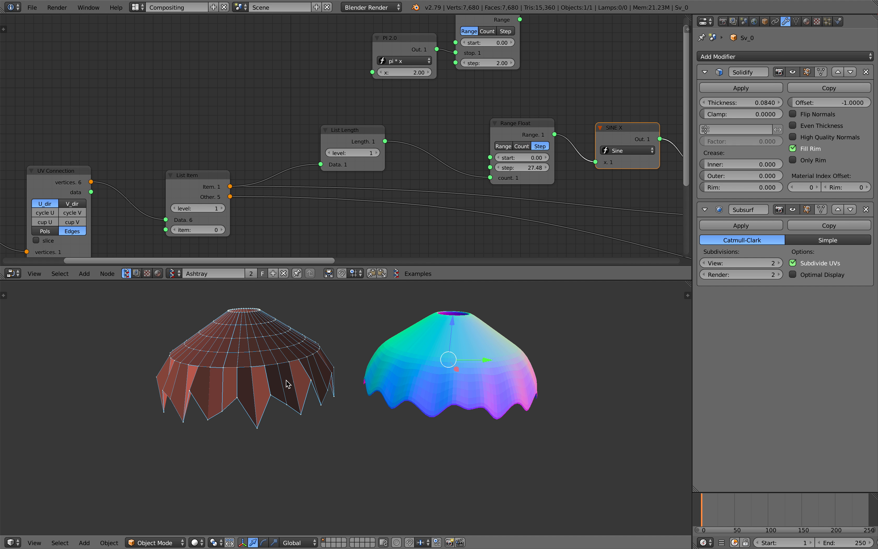
{"action": "middle_click_drag", "start_coordinate": [234, 386], "coordinate": [251, 385]}
{"action": "middle_click_drag", "start_coordinate": [261, 233], "coordinate": [503, 176]}
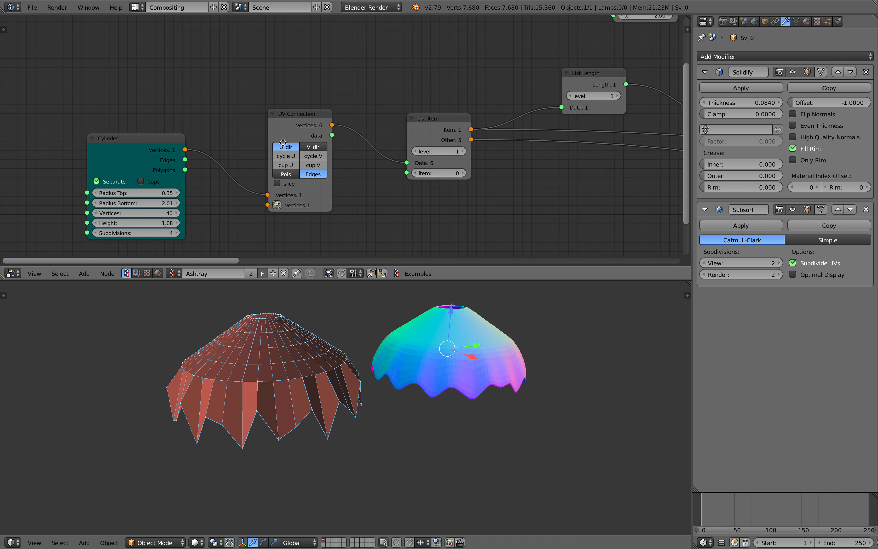
{"action": "middle_click_drag", "start_coordinate": [172, 177], "coordinate": [255, 165]}
{"action": "left_click_drag", "start_coordinate": [236, 200], "coordinate": [246, 220]}
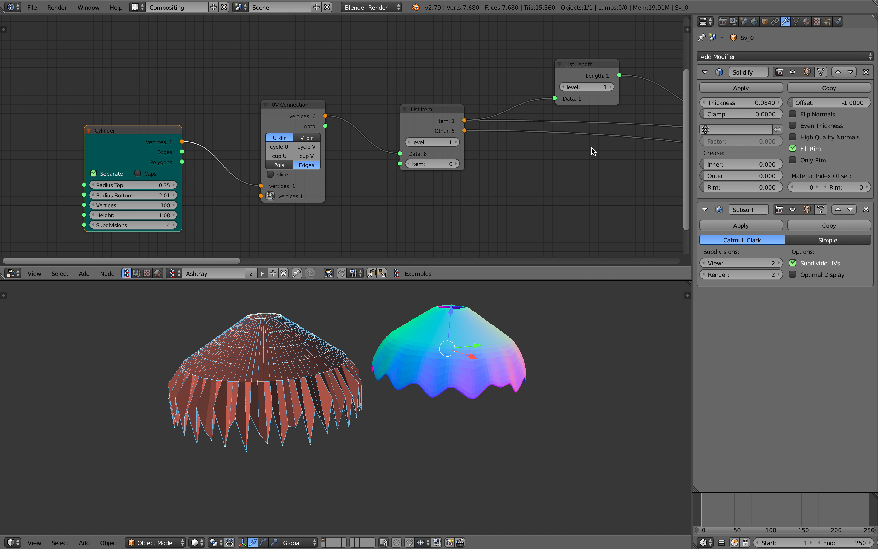
Step: Set the lower Range Float's step to 25.82 to give broader waves along the edge
{"action": "middle_click_drag", "start_coordinate": [594, 151], "coordinate": [358, 151]}
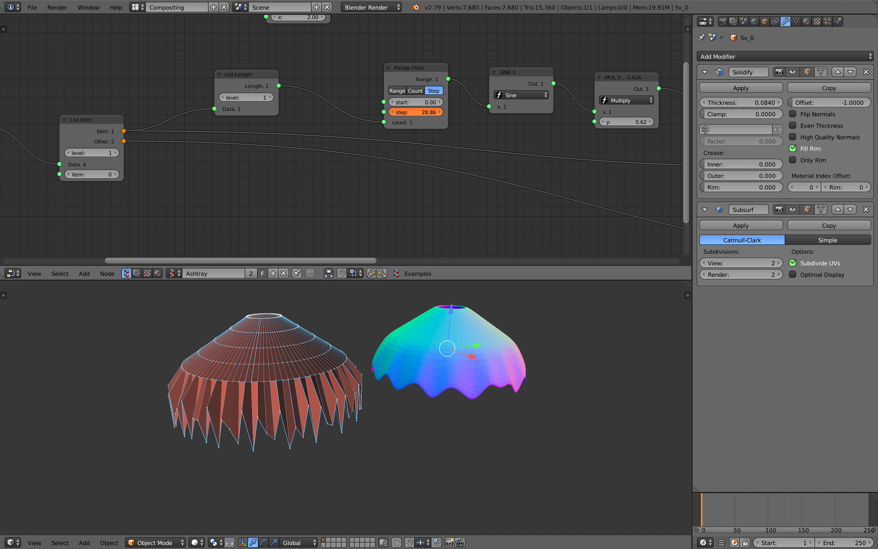
{"action": "left_click_drag", "start_coordinate": [416, 112], "coordinate": [370, 112]}
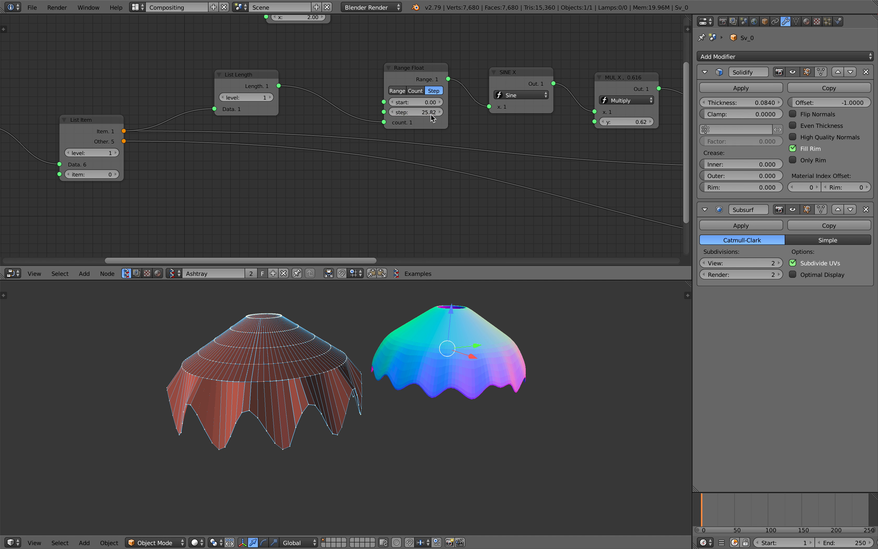
{"action": "middle_click_drag", "start_coordinate": [344, 338], "coordinate": [317, 366]}
Step: Set the Cylinder node's Subdivisions to 0 and inspect the preview beside the baked mesh
{"action": "middle_click_drag", "start_coordinate": [152, 218], "coordinate": [378, 135]}
{"action": "middle_click_drag", "start_coordinate": [204, 140], "coordinate": [437, 175]}
{"action": "left_click_drag", "start_coordinate": [281, 188], "coordinate": [273, 188]}
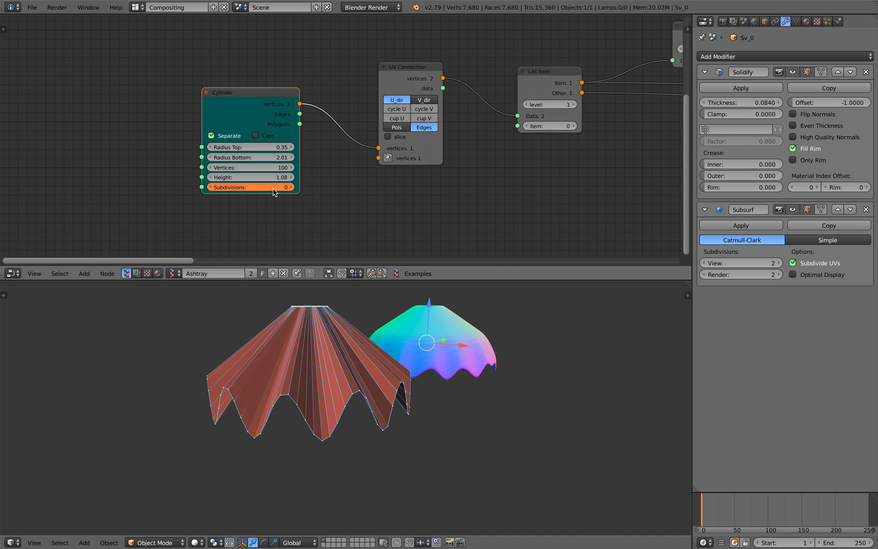
{"action": "middle_click_drag", "start_coordinate": [348, 319], "coordinate": [475, 363]}
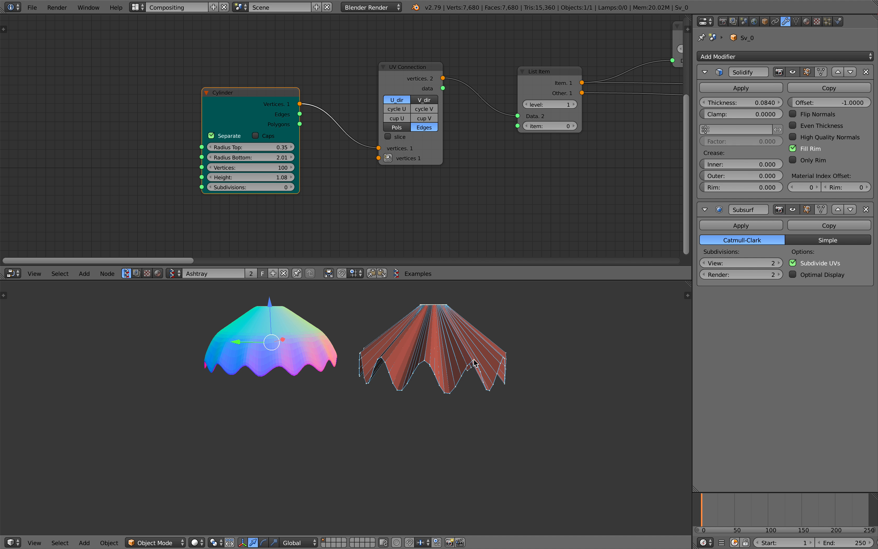
{"action": "middle_click_drag", "start_coordinate": [510, 396], "coordinate": [481, 402]}
Step: Switch back to the BBC Handmade in Japan page in Safari
{"action": "key", "text": "ctrl+Left"}
{"action": "key", "text": "ctrl+Left"}
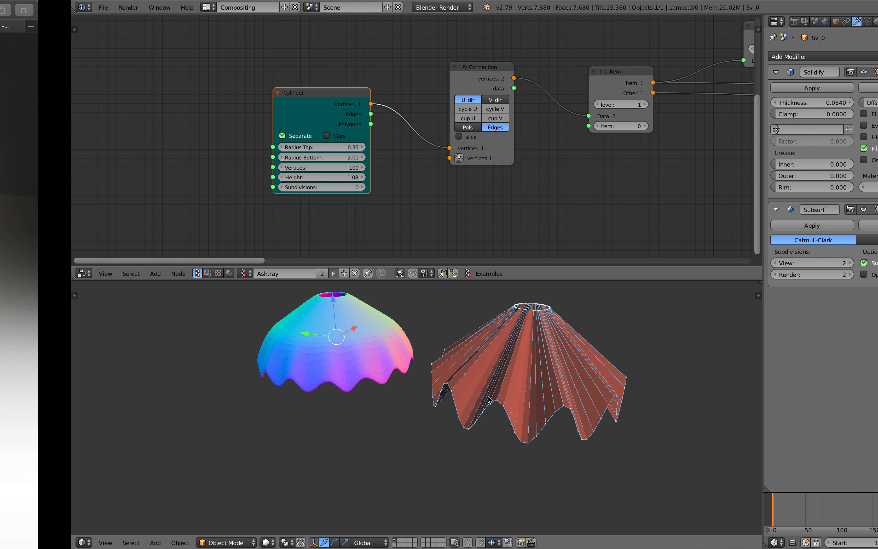